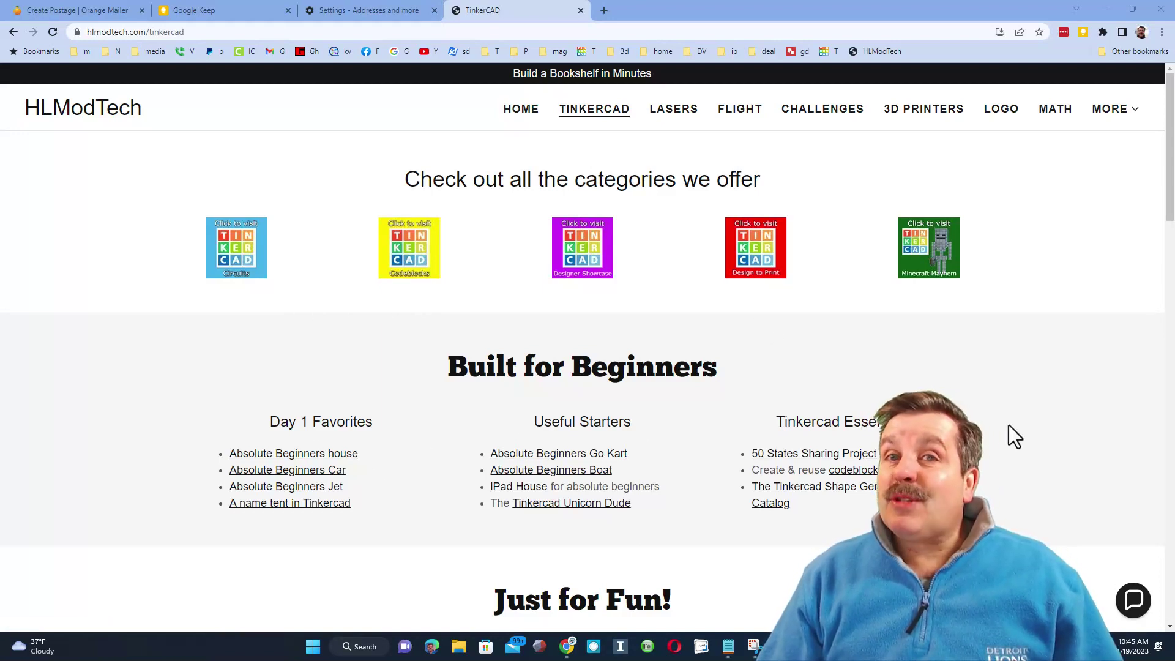
- Open the HLModTech Contact Us chat and then close it again
left_click(1132, 601)
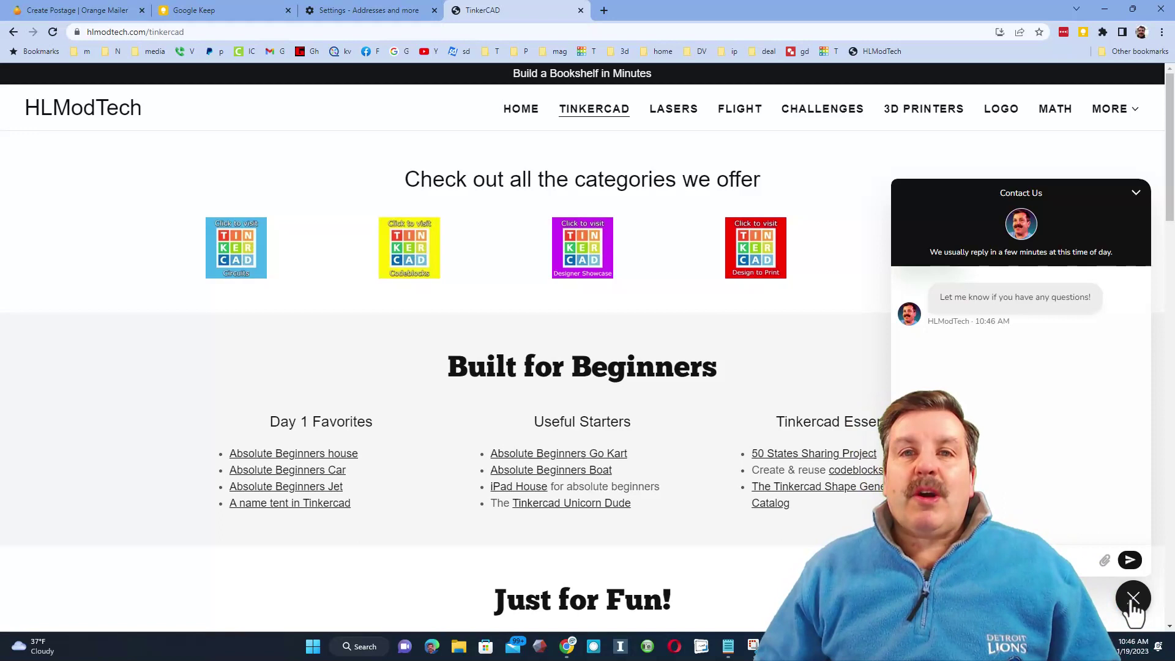
left_click(1133, 601)
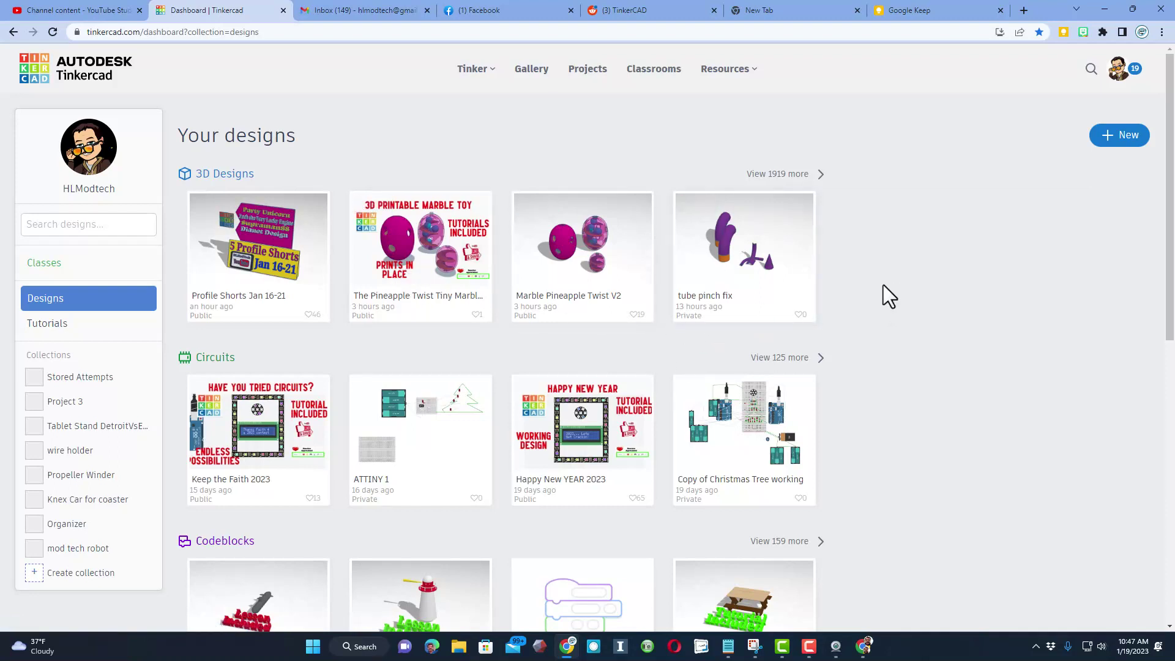
- Create a new 3D design and rename it 'hook pipe'
left_click(1113, 136)
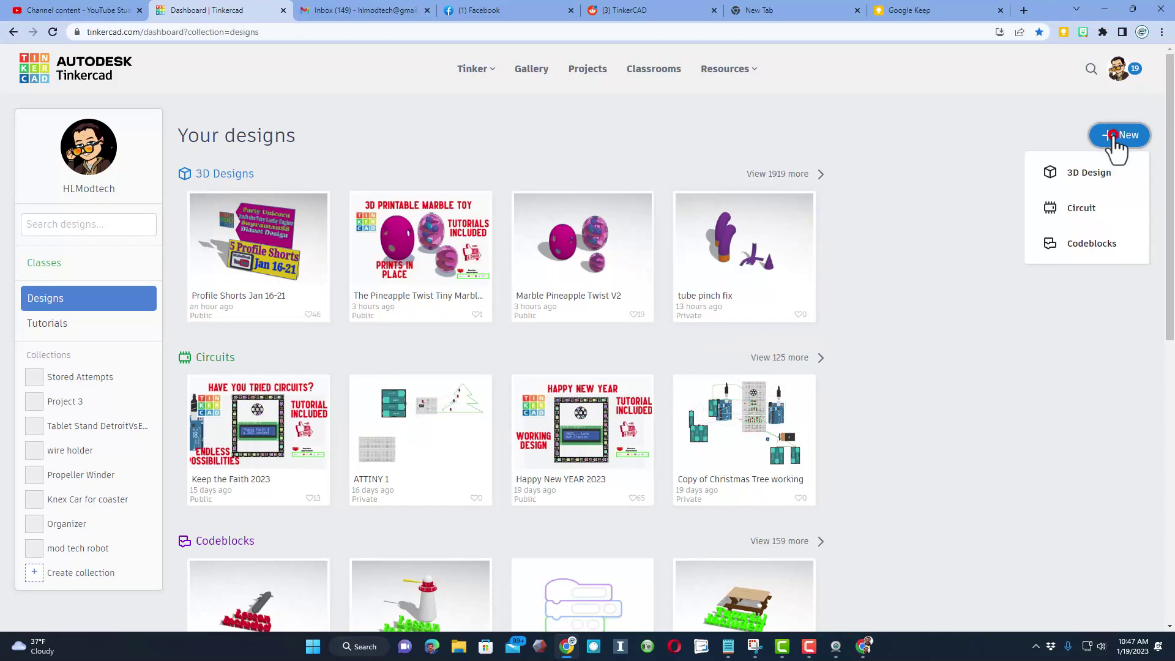
left_click(1095, 171)
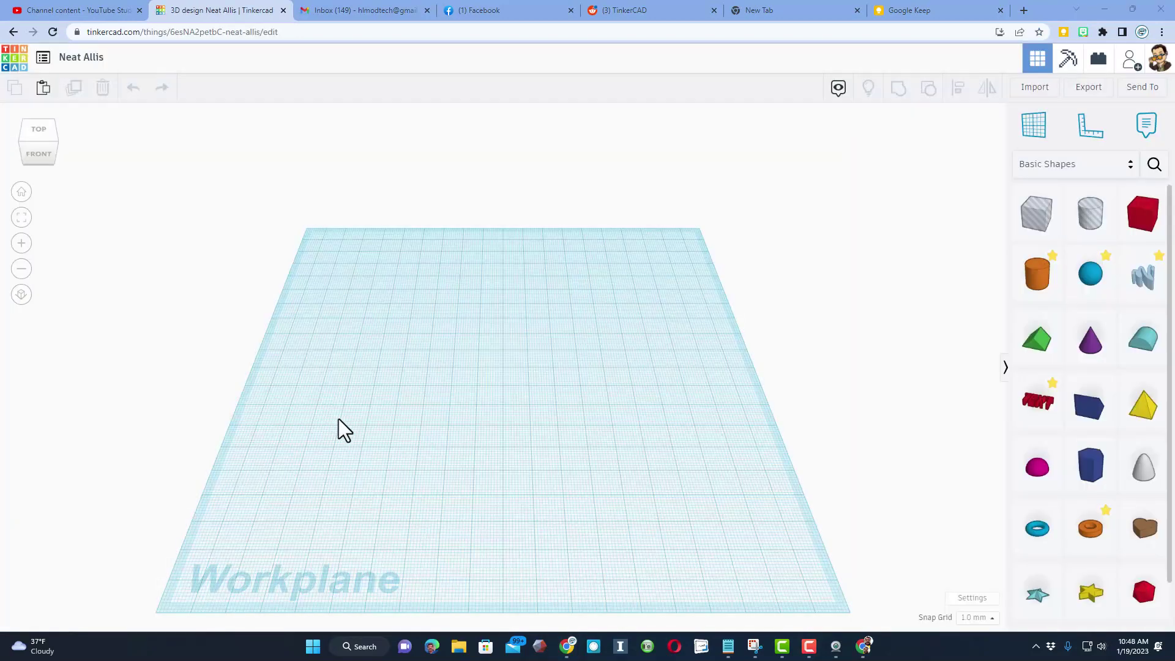
left_click(98, 61)
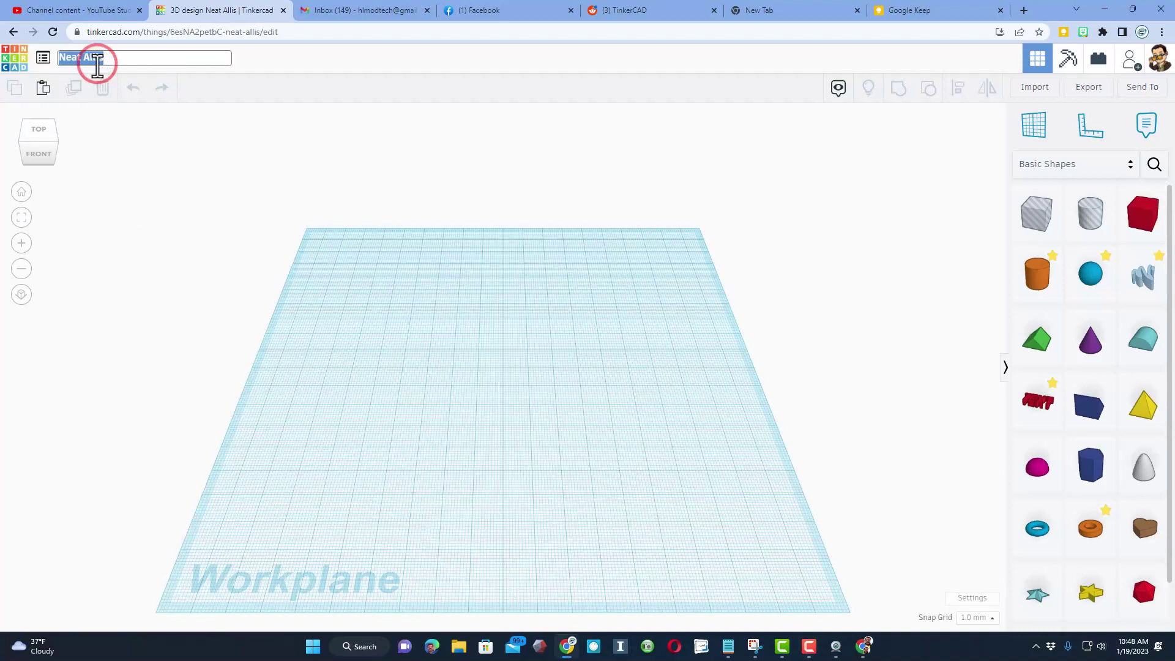
type("hook pipe")
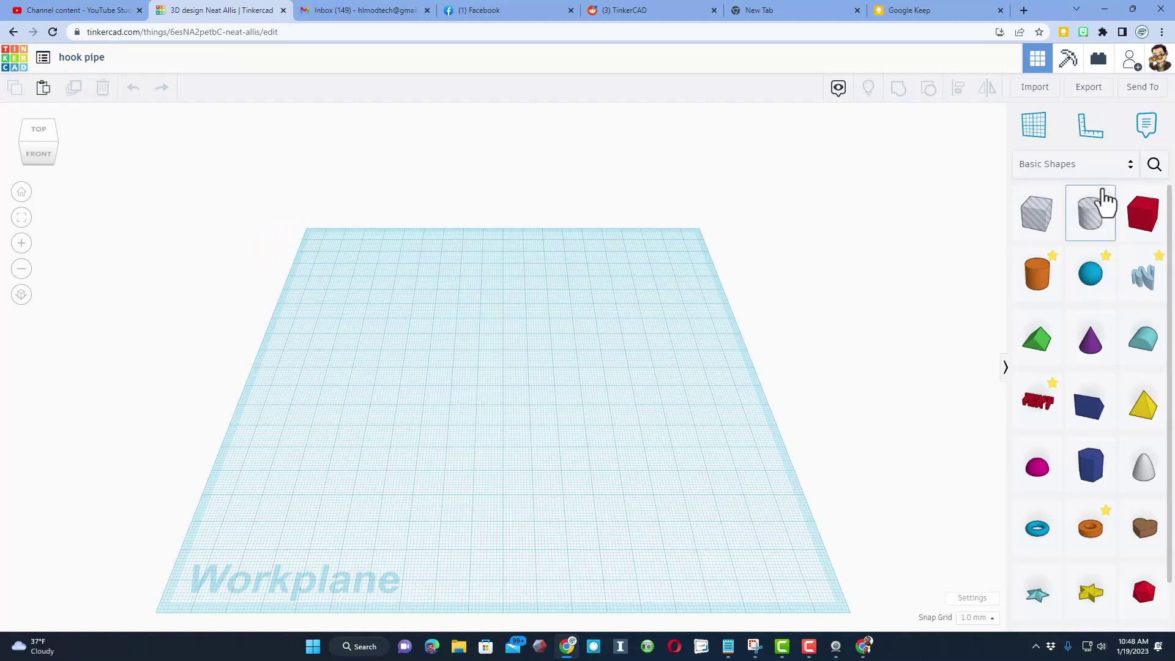
- Place a Bent Pipe from the shape search, set wall thickness 10, and move it up-left
left_click(1153, 164)
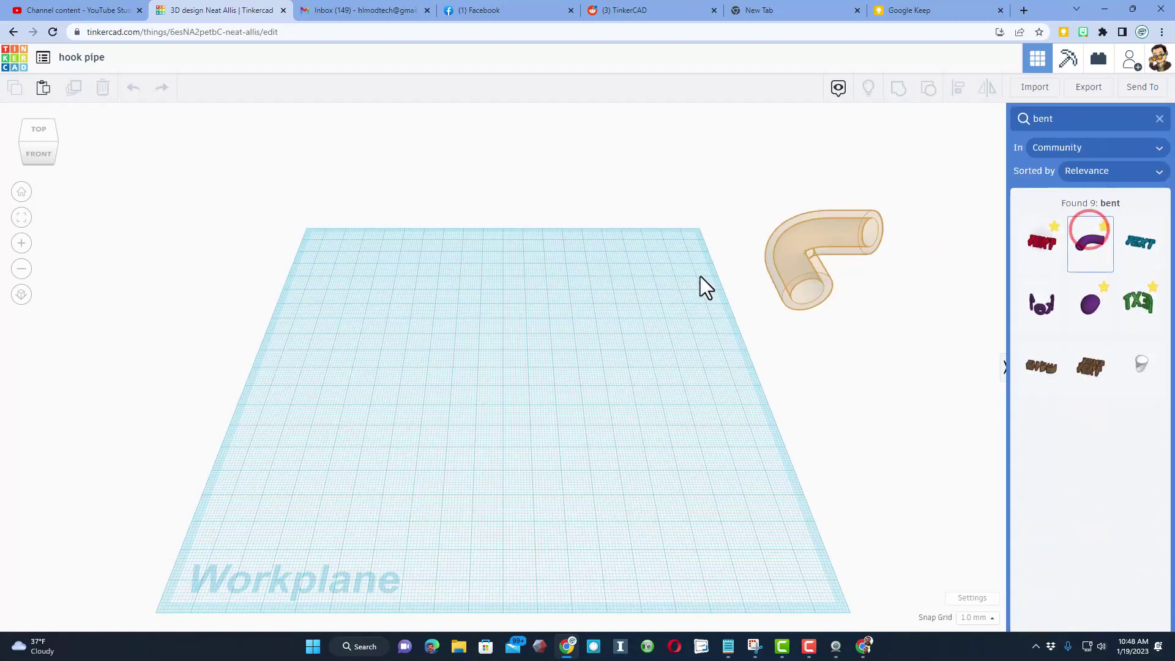
left_click(419, 376)
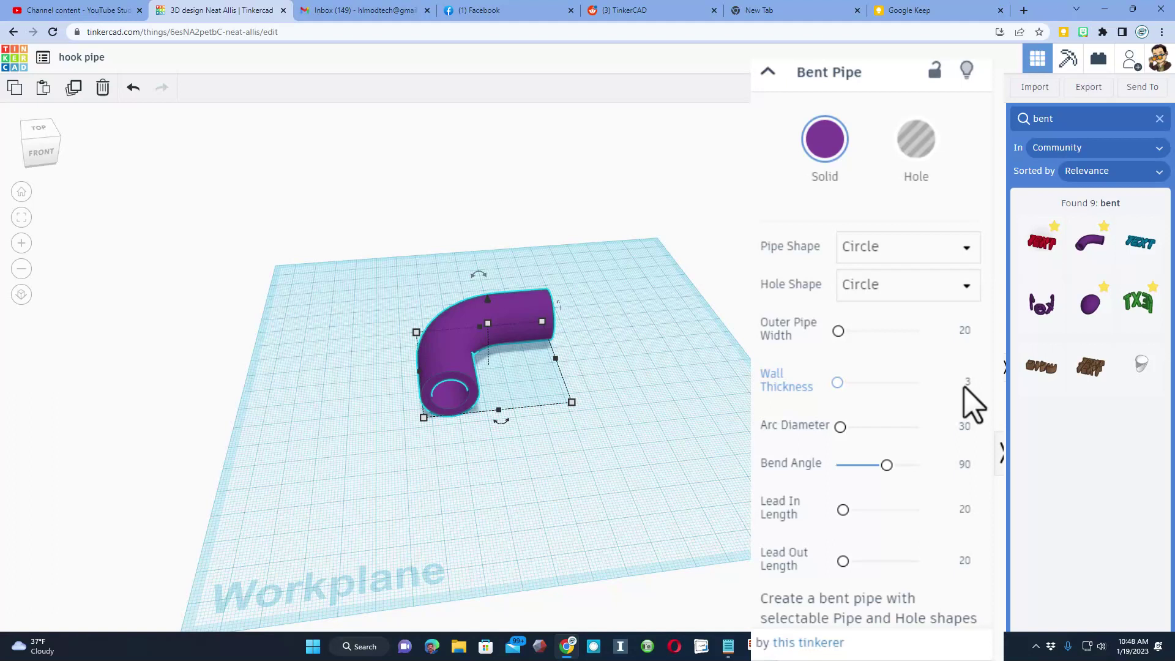
type("10")
key("Return")
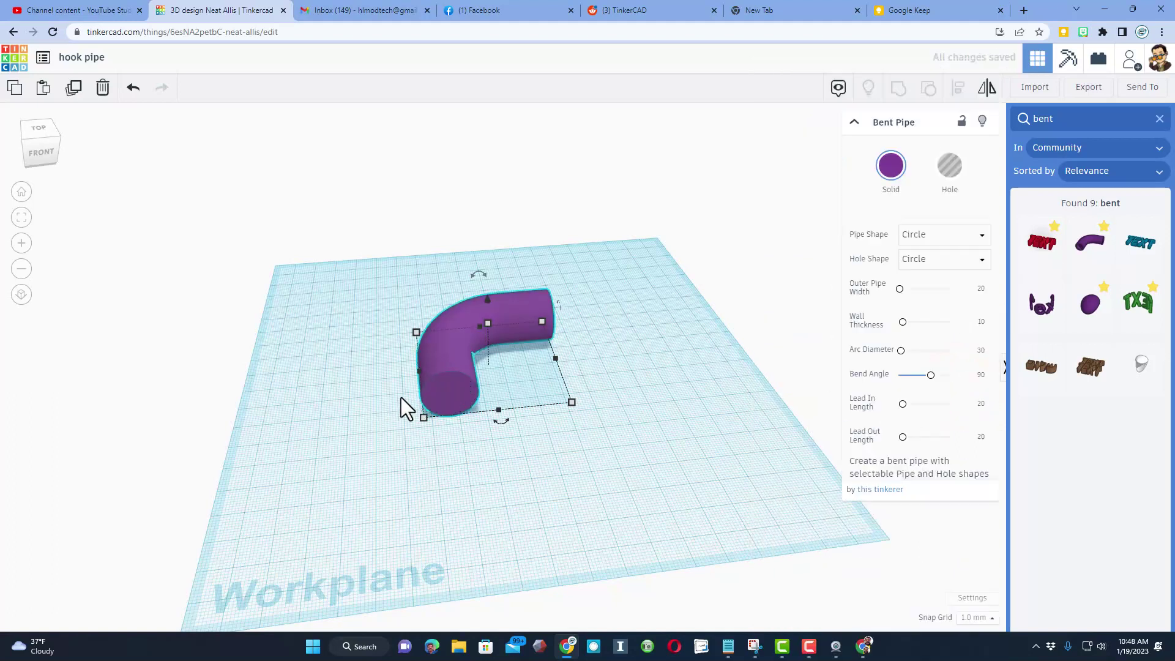
left_click_drag(437, 388, 419, 359)
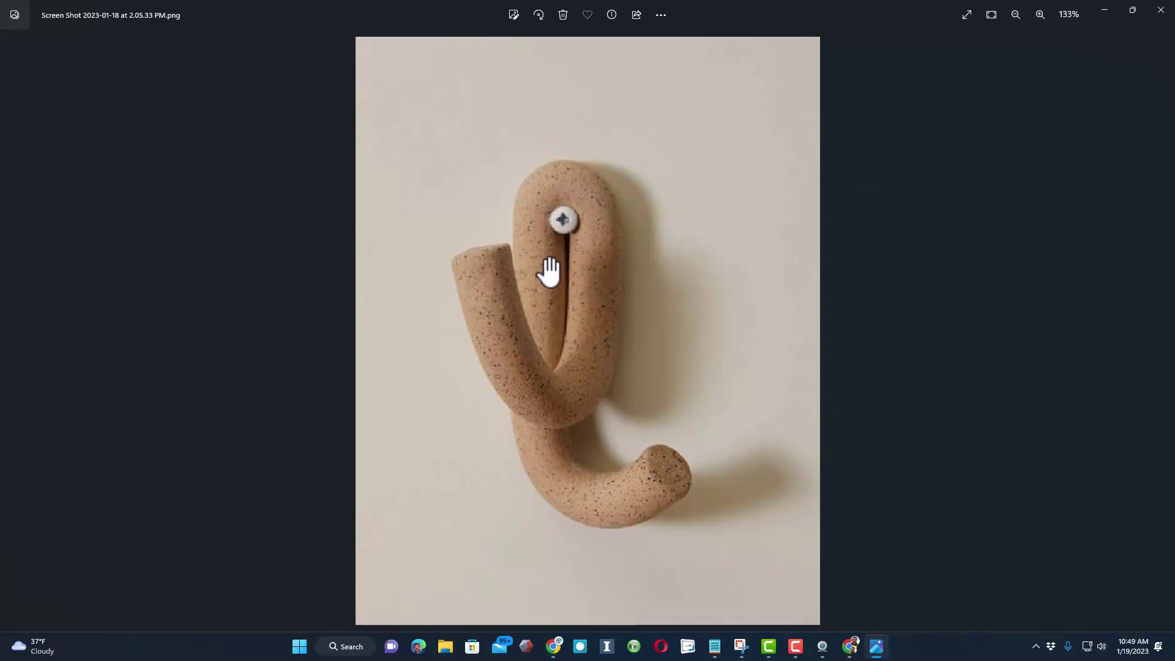
- Bend the pipe to 180° with arc diameter 2, then widen the arc diameter to 3
left_click(1105, 10)
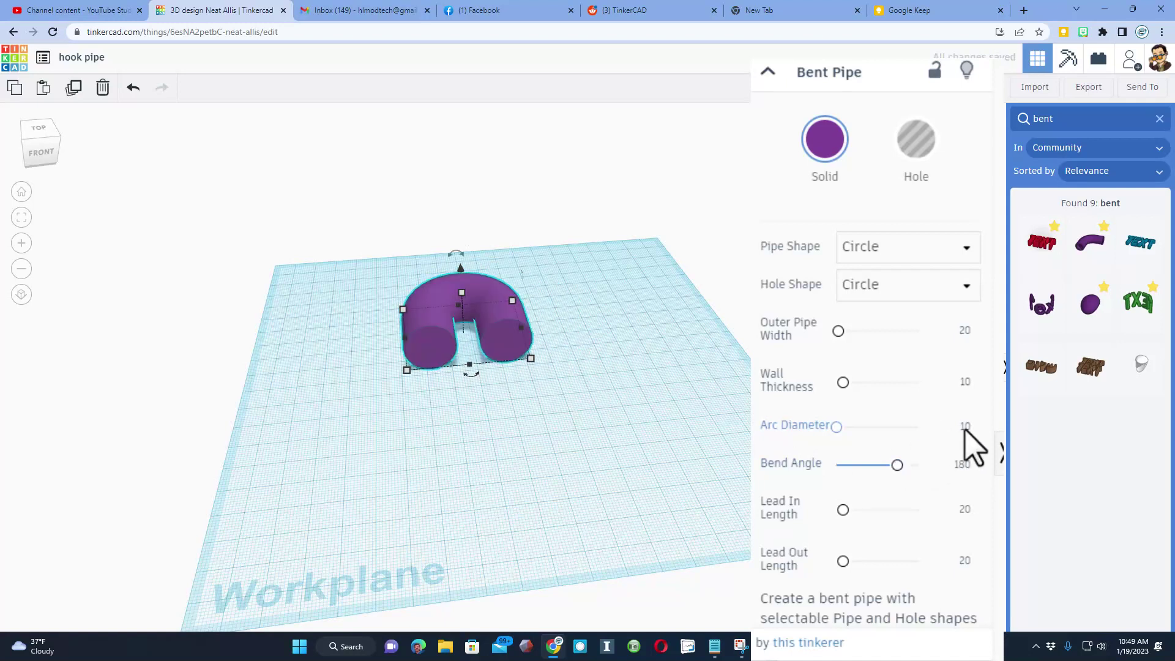
type("2")
key("Return")
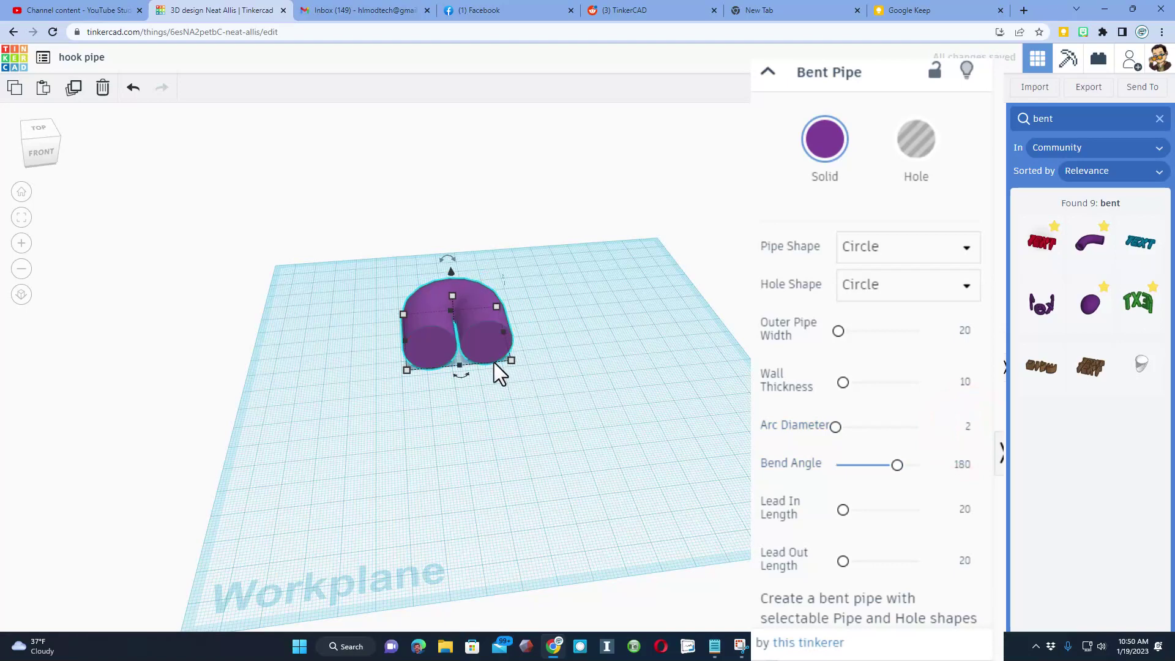
right_click_drag(493, 364, 467, 321)
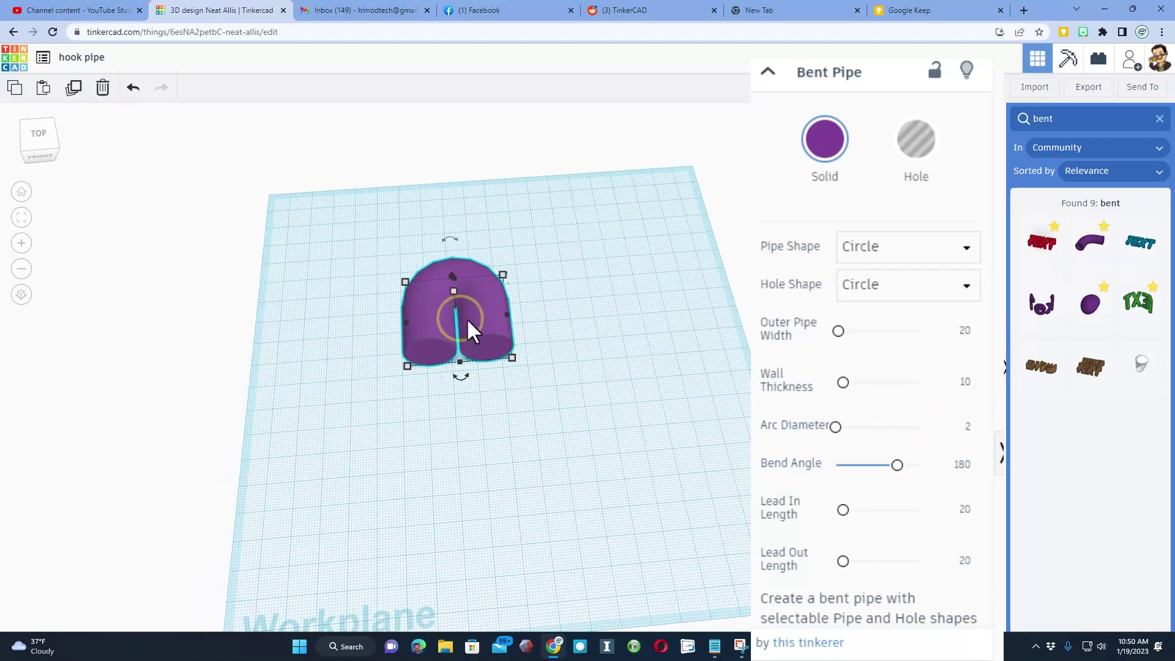
left_click(967, 426)
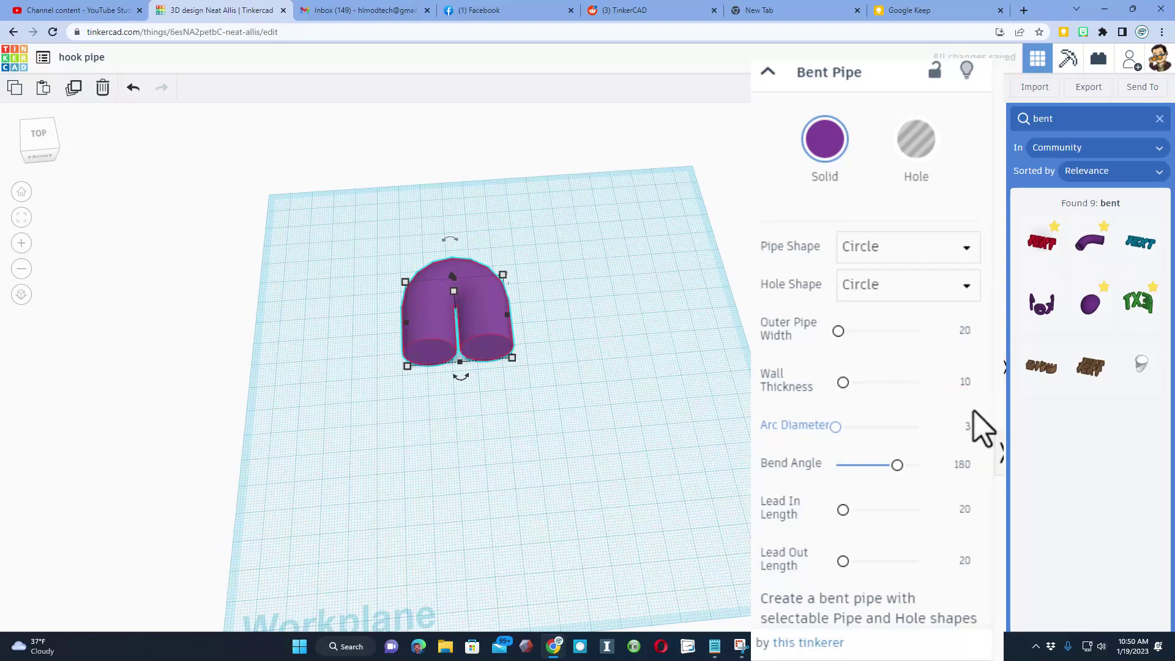
key("Return")
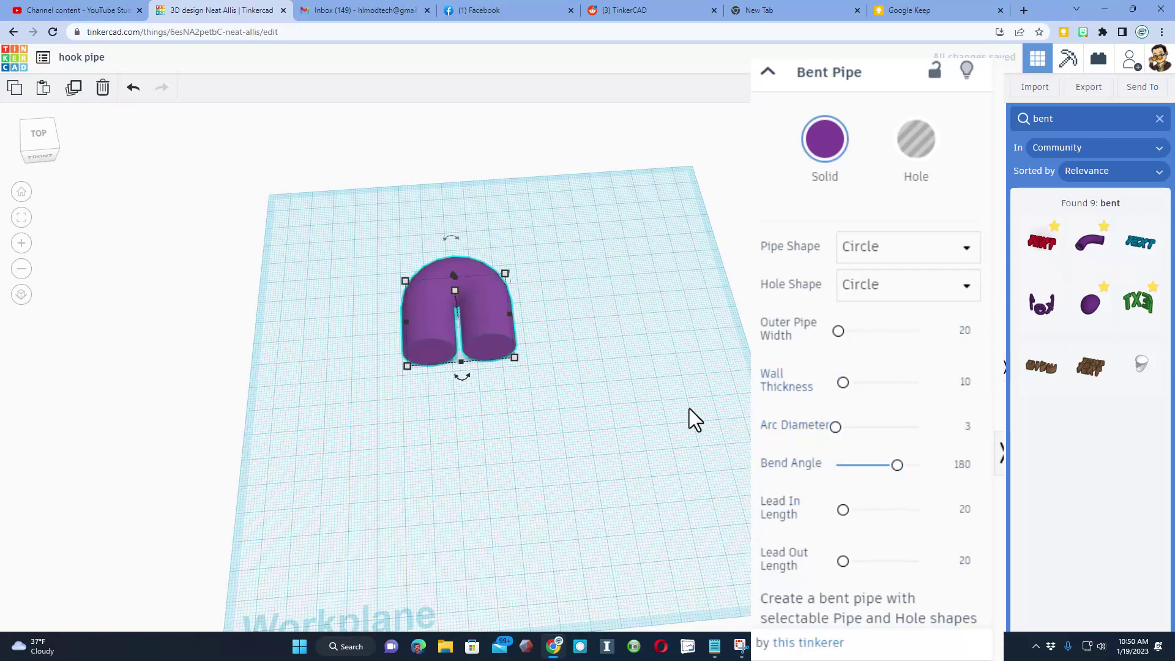
left_click(689, 409)
key("alt+Tab")
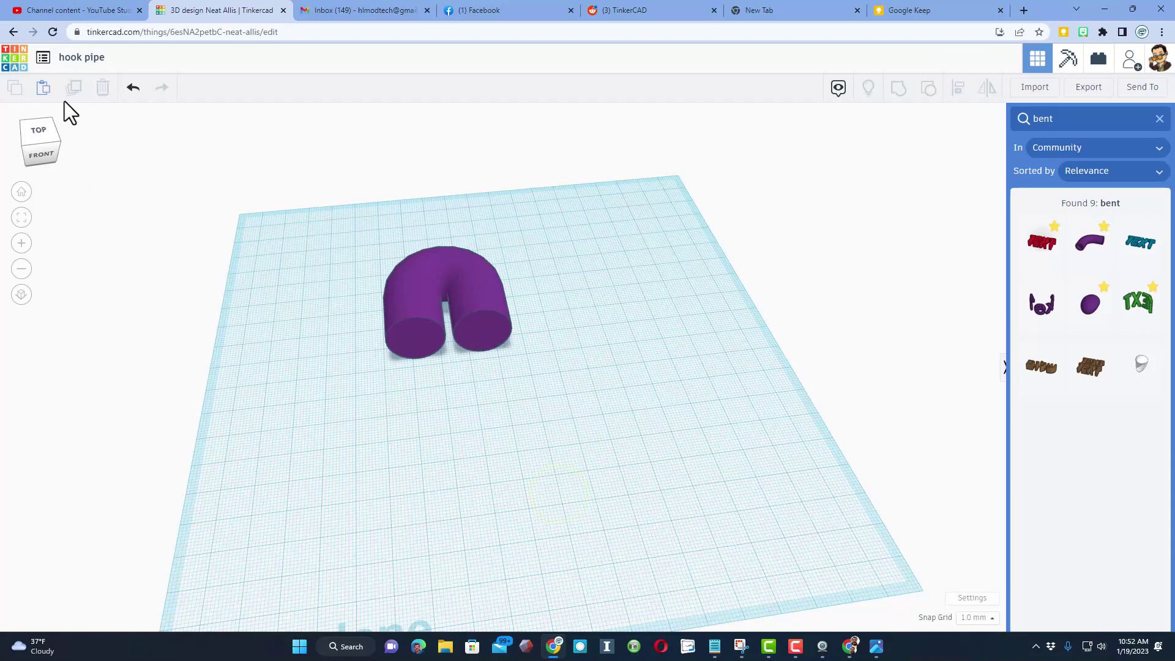
- Place a workplane on the U pipe's leg end face and search shapes for 'bent' again
left_click(1159, 118)
left_click(1036, 127)
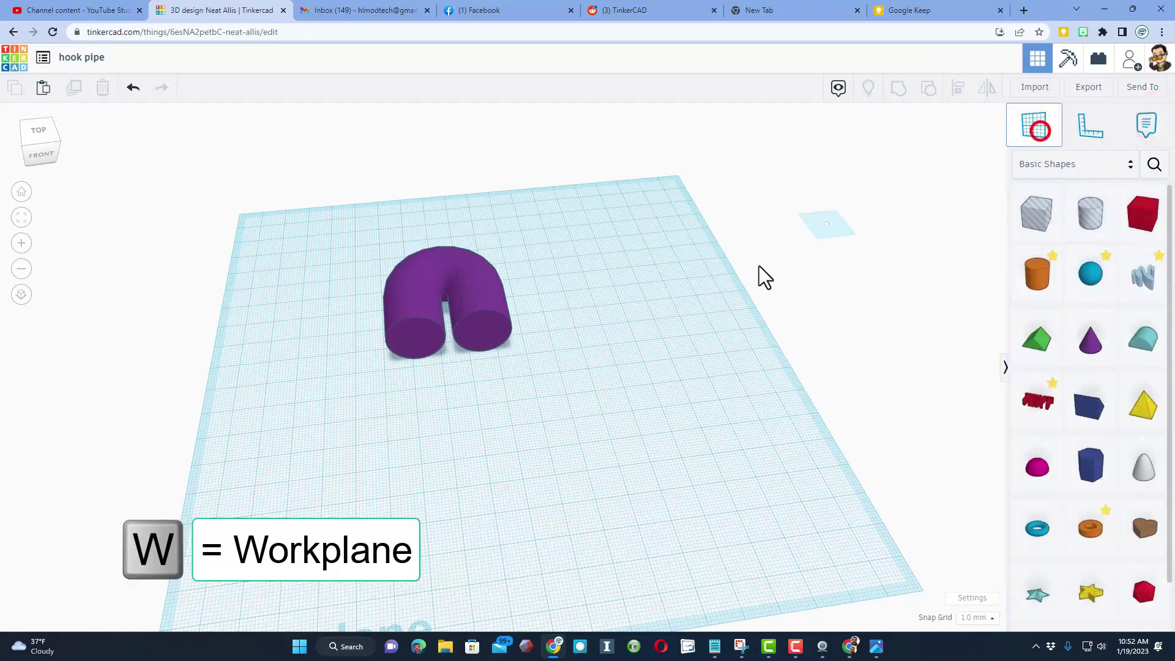
left_click(481, 329)
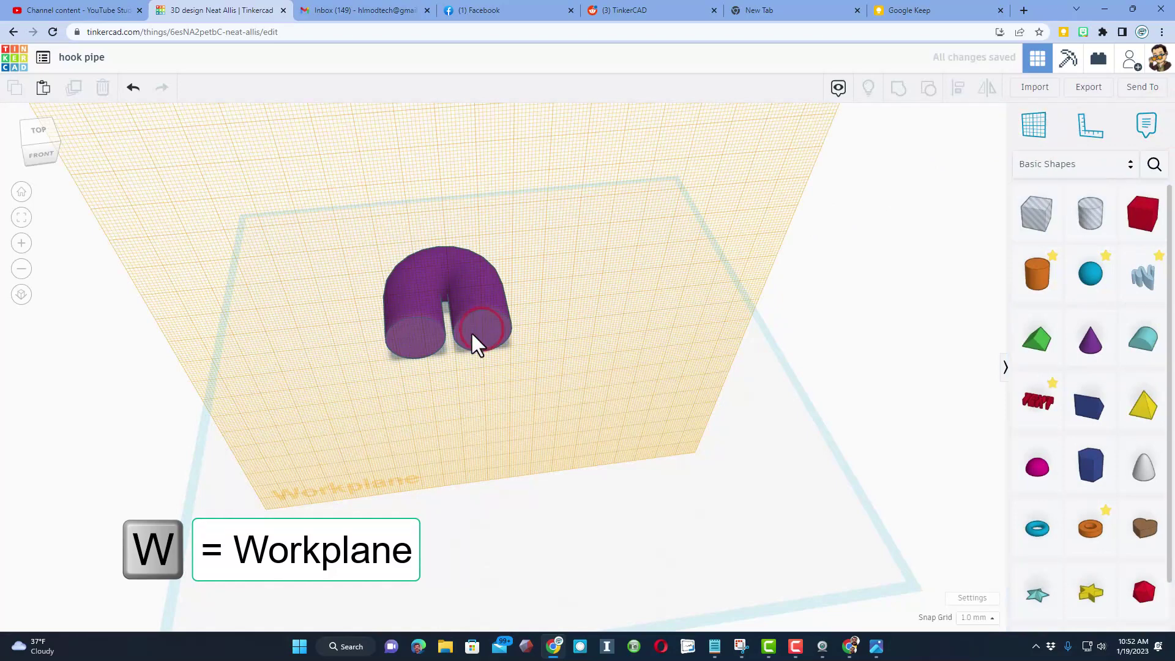
left_click(1154, 164)
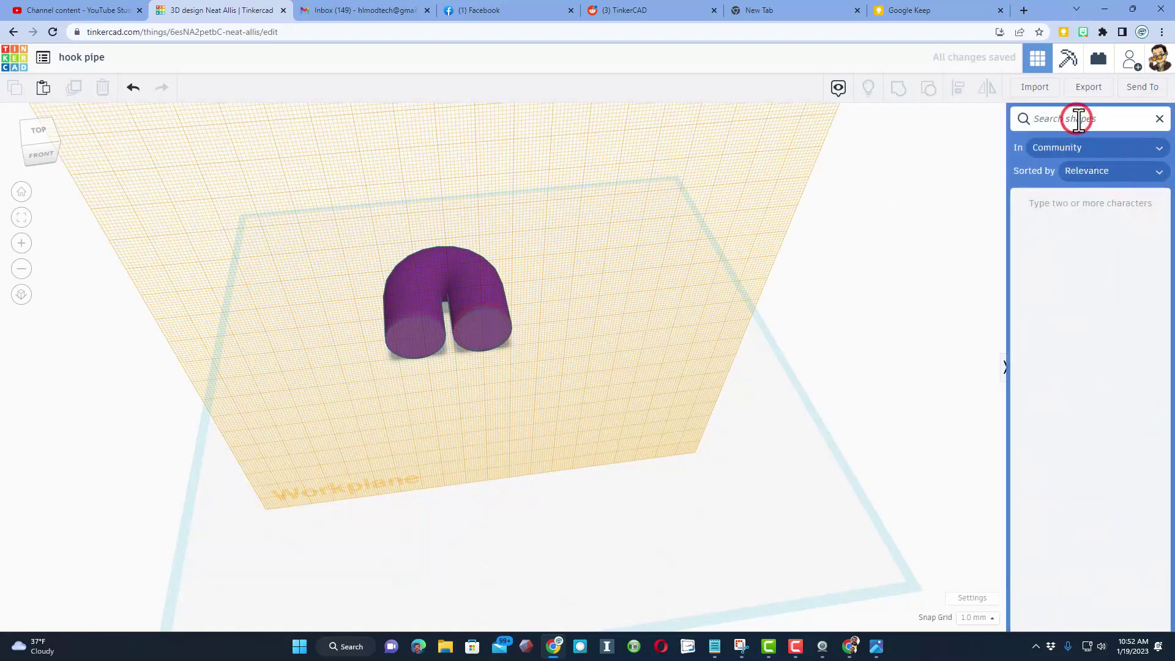
type("bent")
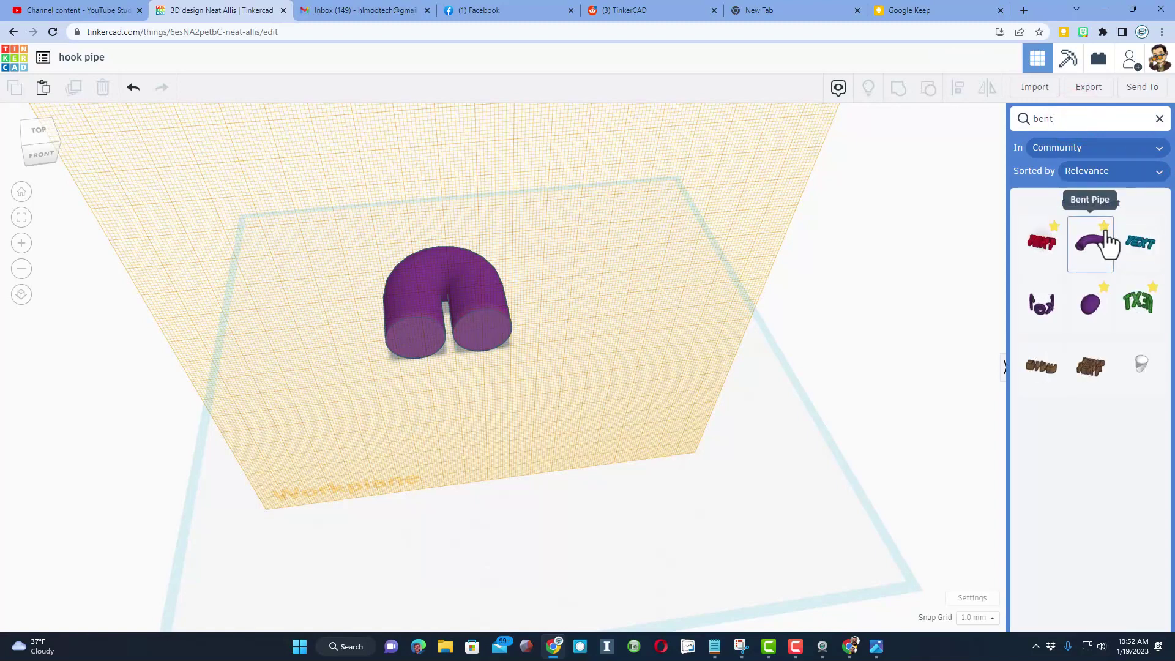
- Drop a second Bent Pipe onto the leg's end face, then reset the workplane to the grid
left_click_drag(1091, 260, 461, 325)
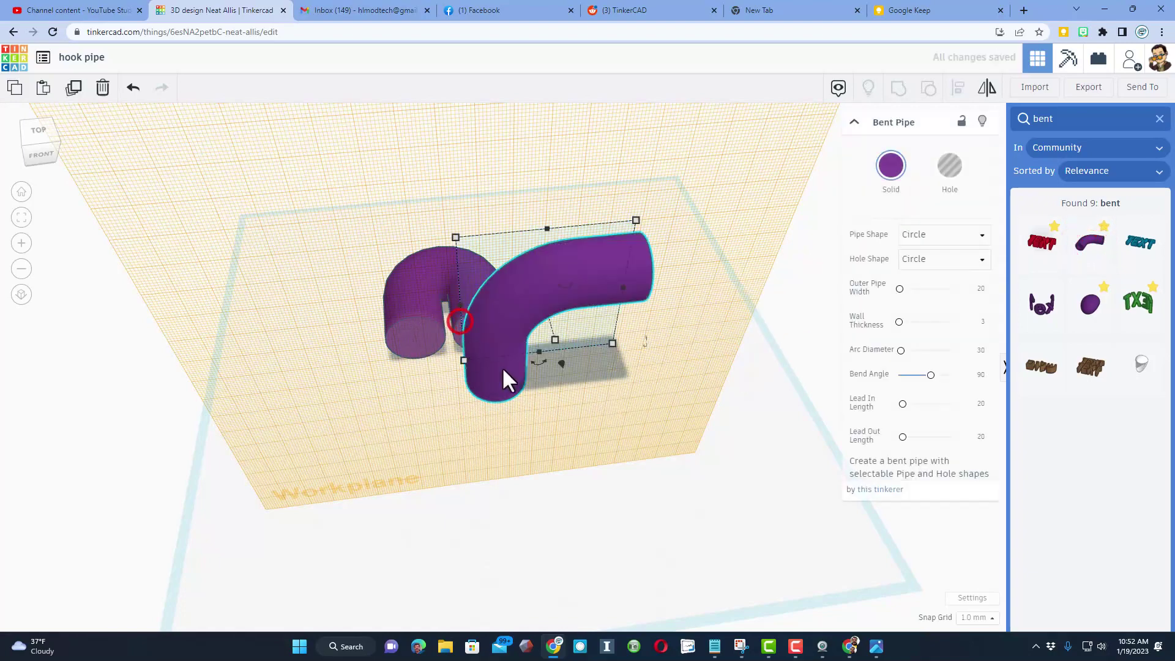
right_click_drag(504, 380, 369, 348)
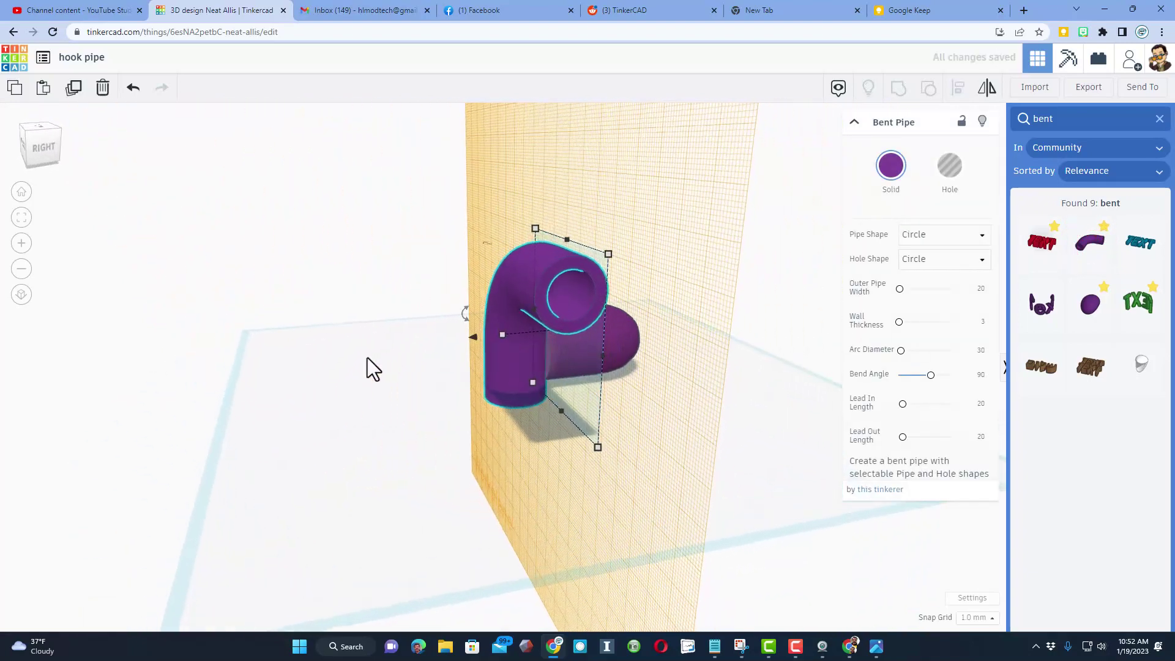
key("w")
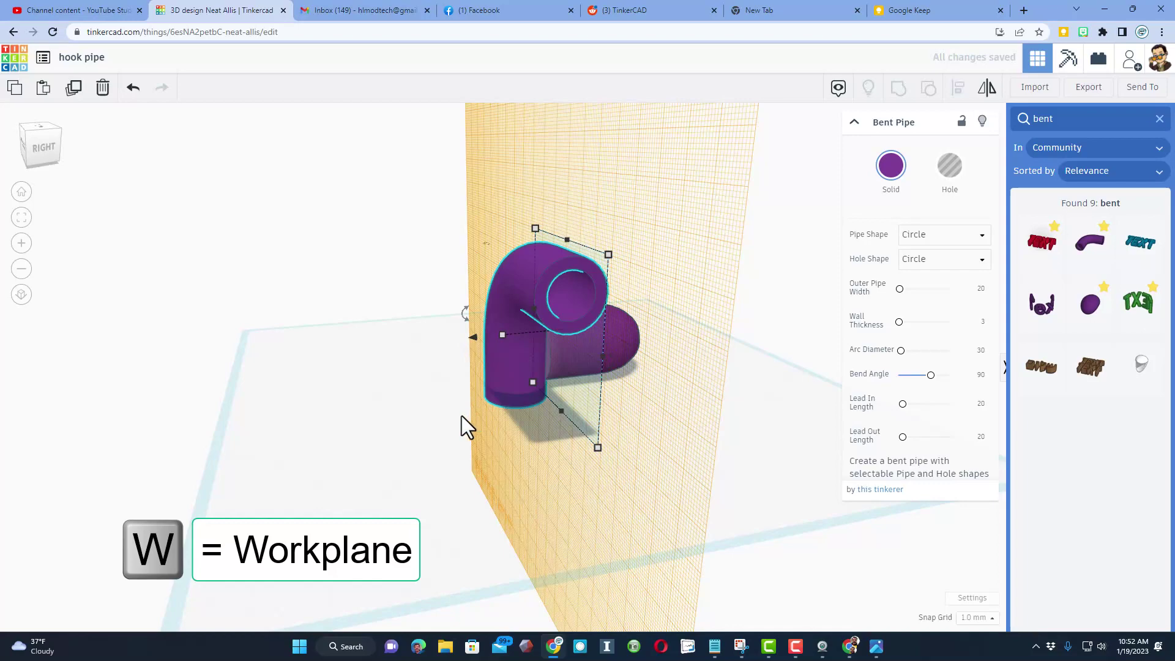
left_click(404, 424)
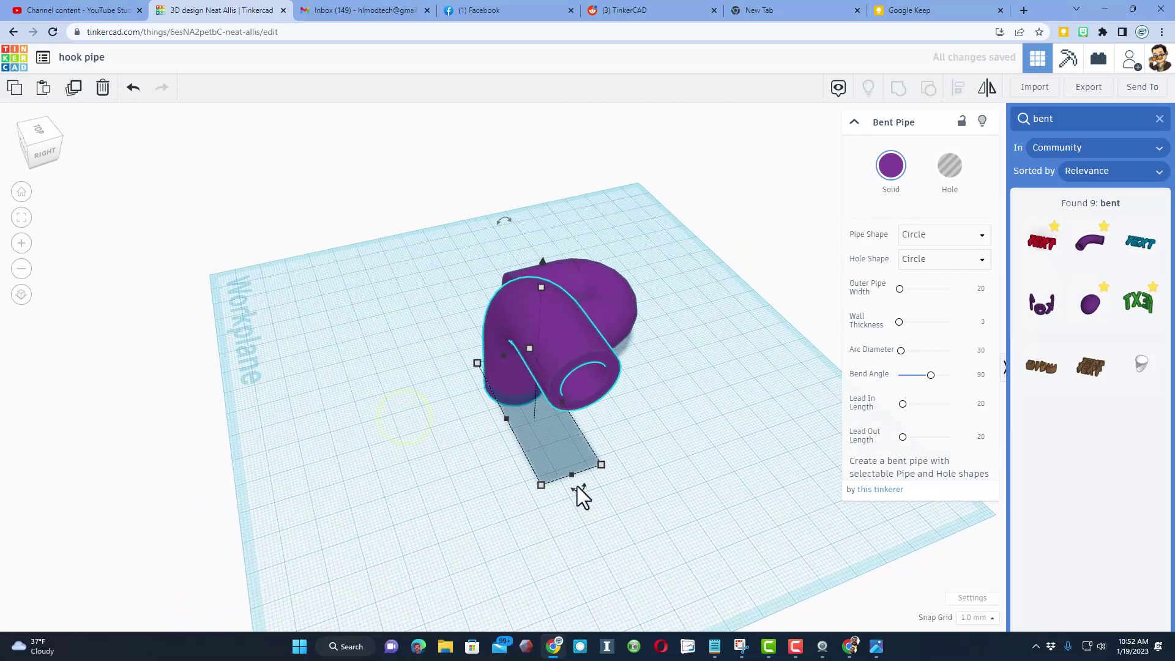
- Rotate the second pipe upright in two 90° turns, dropping it onto the workplane
left_click_drag(578, 487, 575, 391)
key("d")
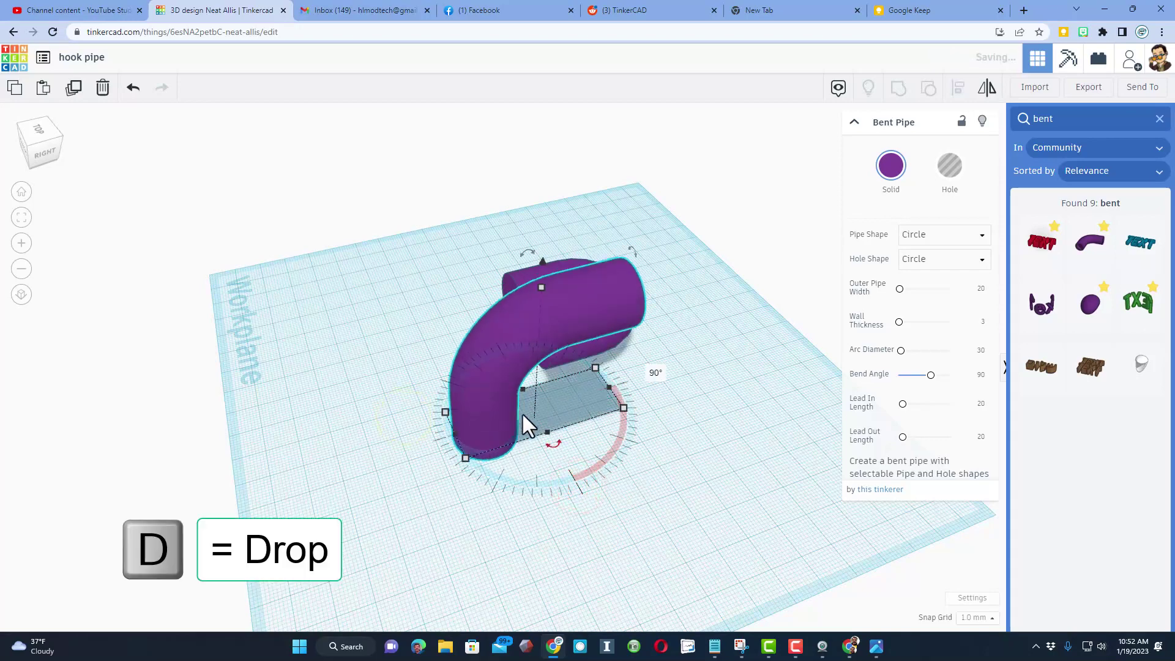
right_click_drag(523, 414, 491, 368)
key("d")
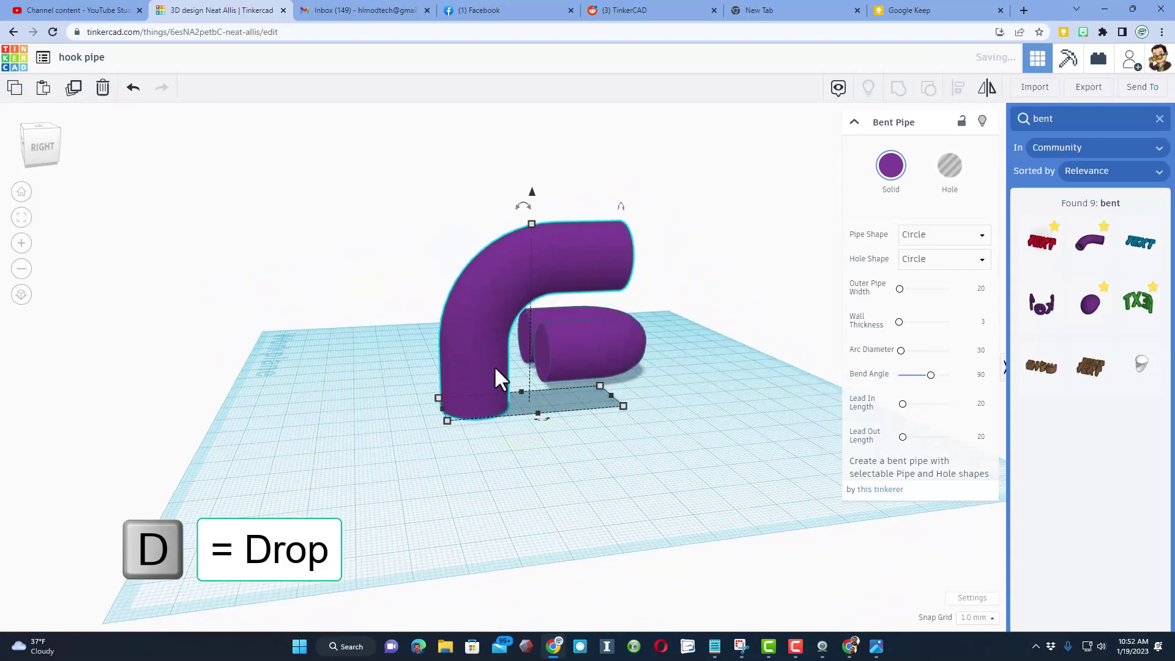
left_click_drag(521, 207, 437, 318)
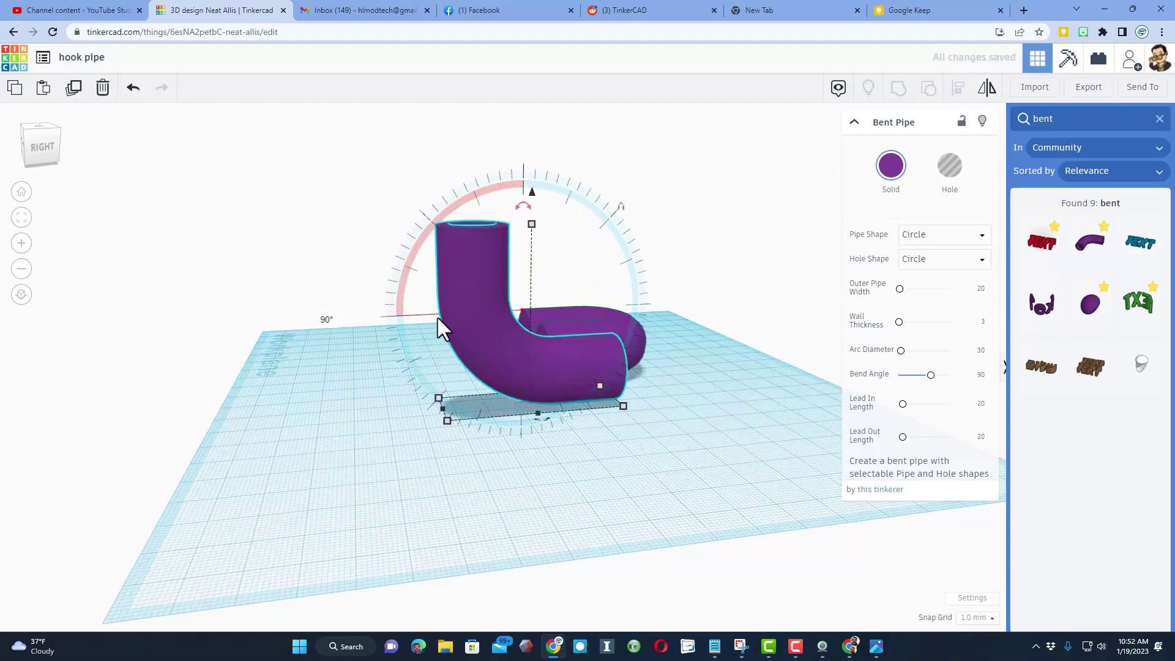
right_click_drag(443, 373, 537, 405)
left_click(538, 405)
- Align the right bent pipe in line with the left one
left_click_drag(499, 333, 475, 360)
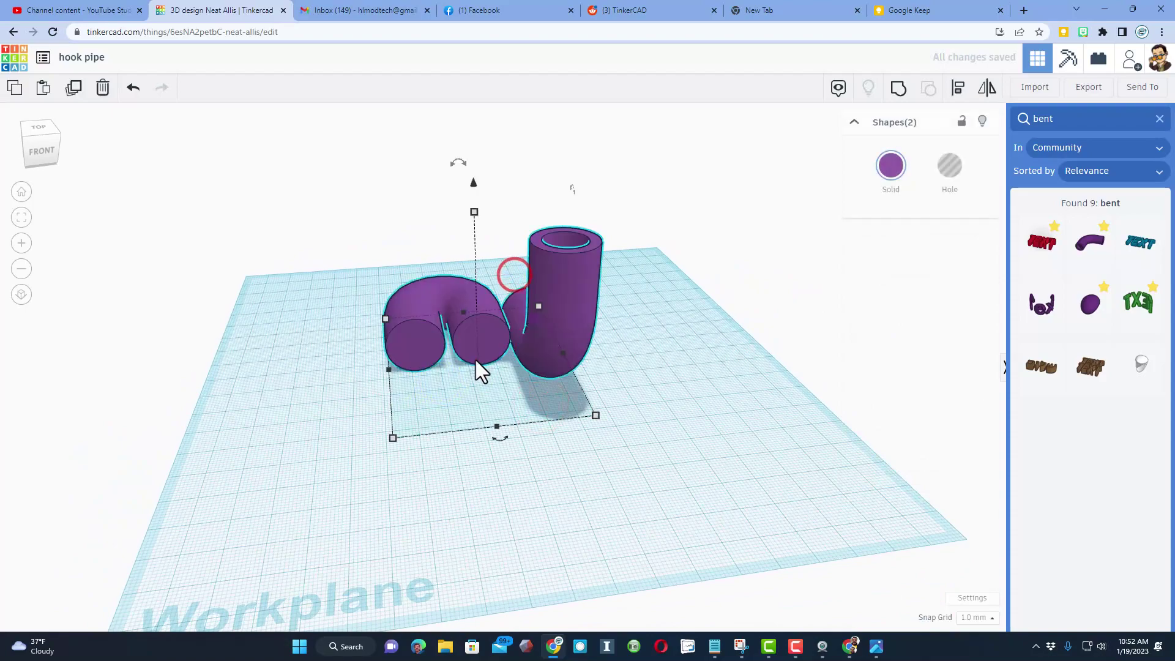
left_click(951, 86)
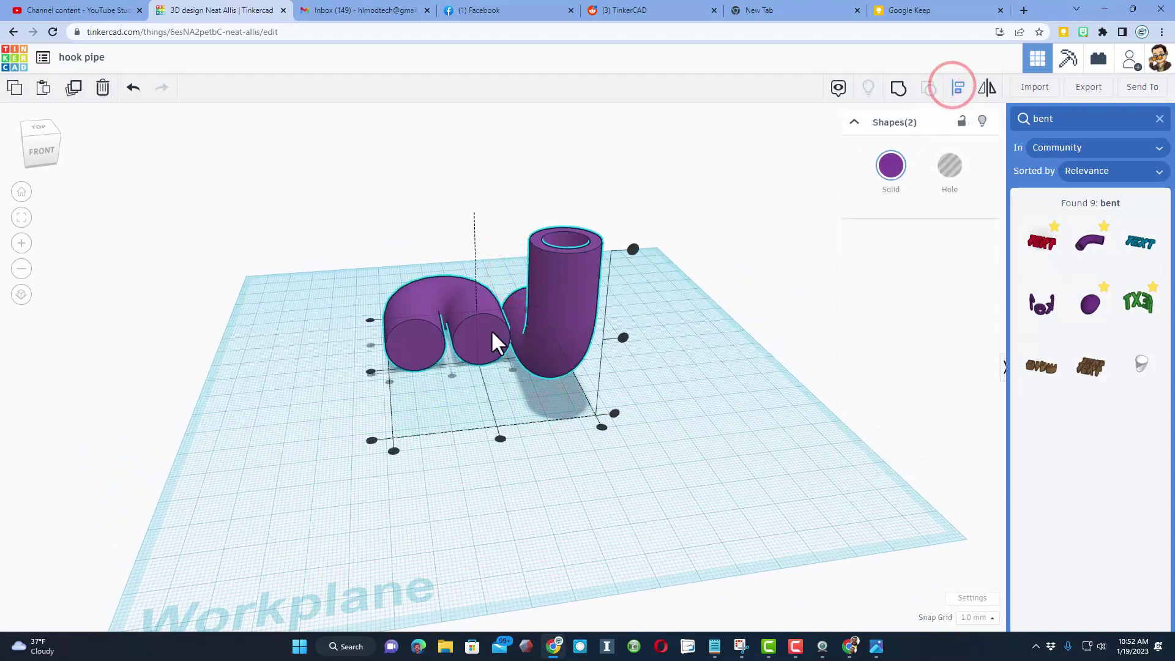
left_click(512, 372)
left_click(643, 365)
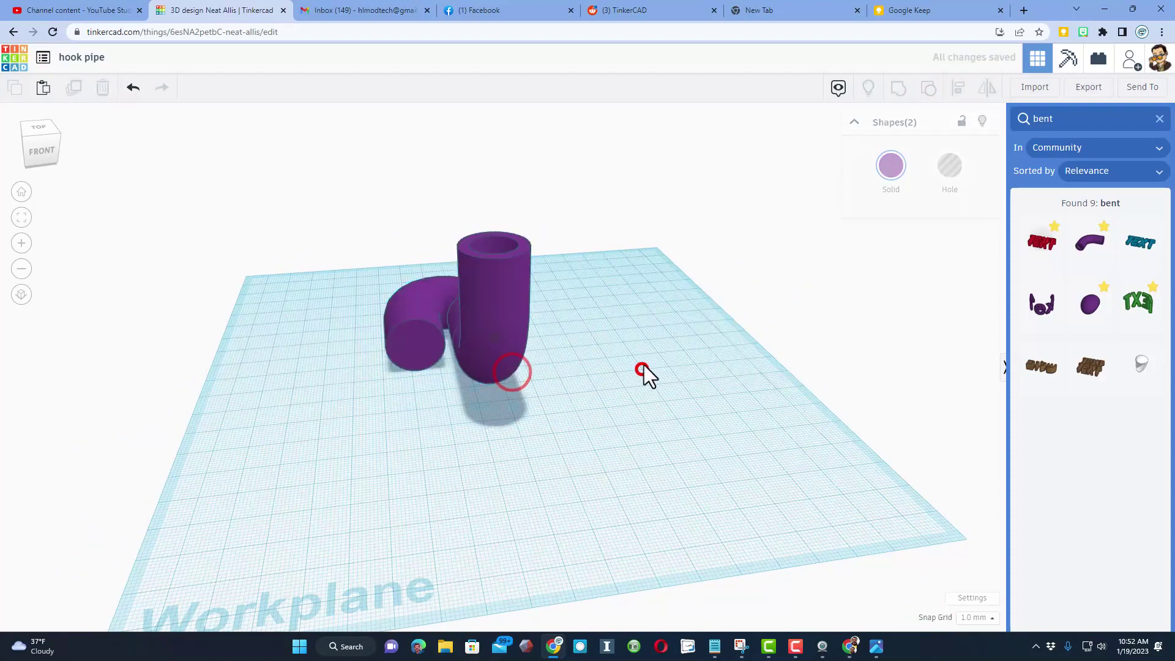
- Nudge the upright pipe sideways and drop it onto a workplane on the lying pipe's end face
right_click_drag(644, 364, 522, 353)
left_click(522, 352)
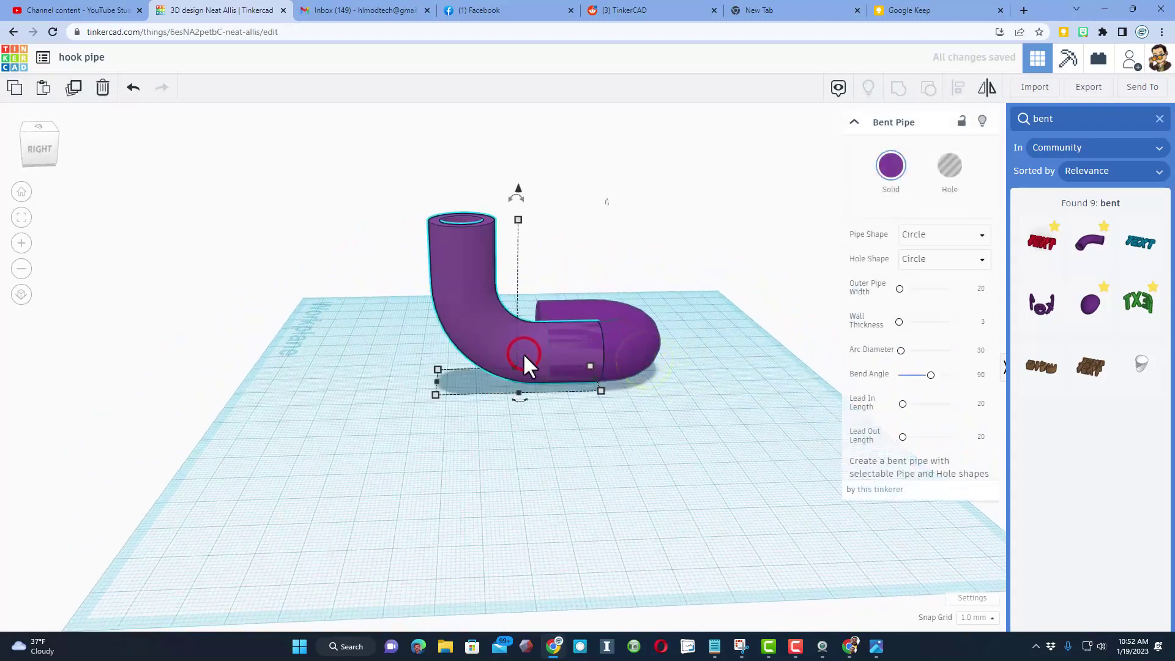
key("Left")
key("Left")
key("Left")
key("Left")
key("Left")
key("Left")
key("Left")
key("Left")
key("Left")
key("Left")
key("Left")
key("Left")
key("Left")
key("Left")
key("Left")
key("Left")
key("Left")
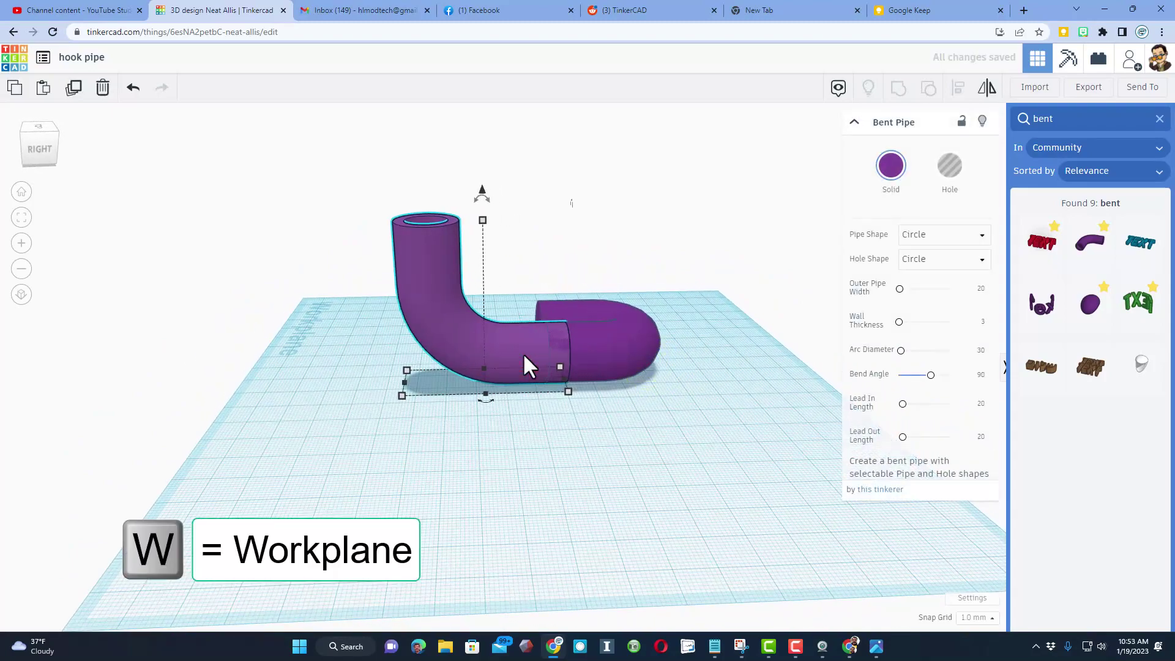
mouse_move(526, 367)
right_mouse_down()
mouse_move(577, 394)
mouse_move(539, 377)
right_mouse_up()
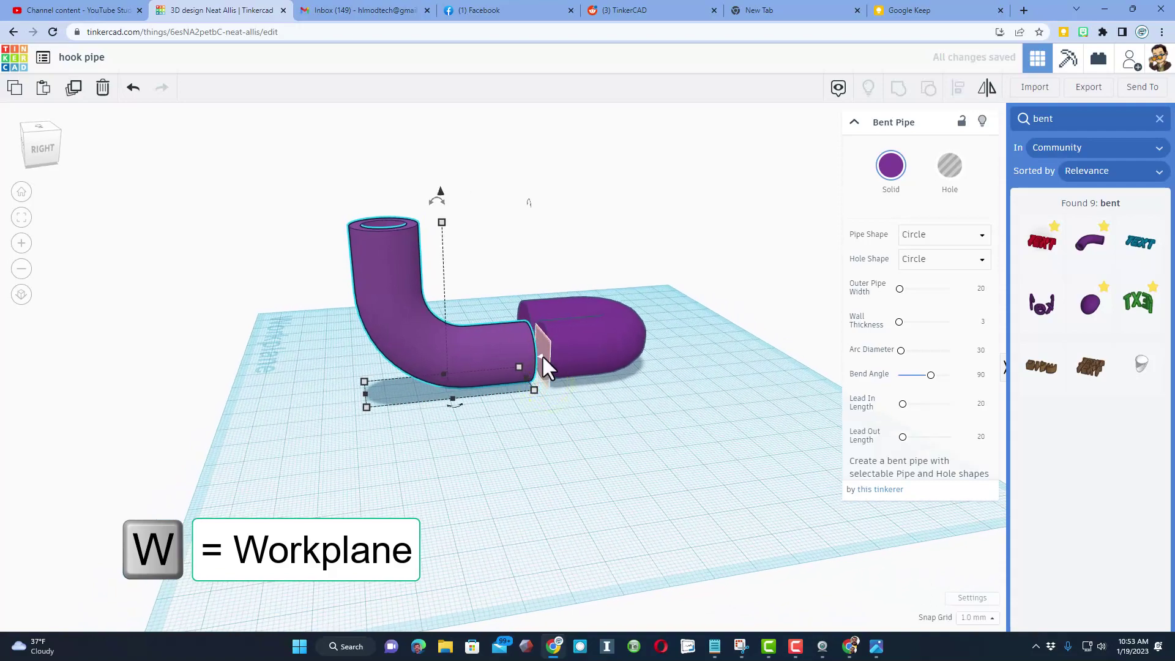
left_click(542, 355)
key("d")
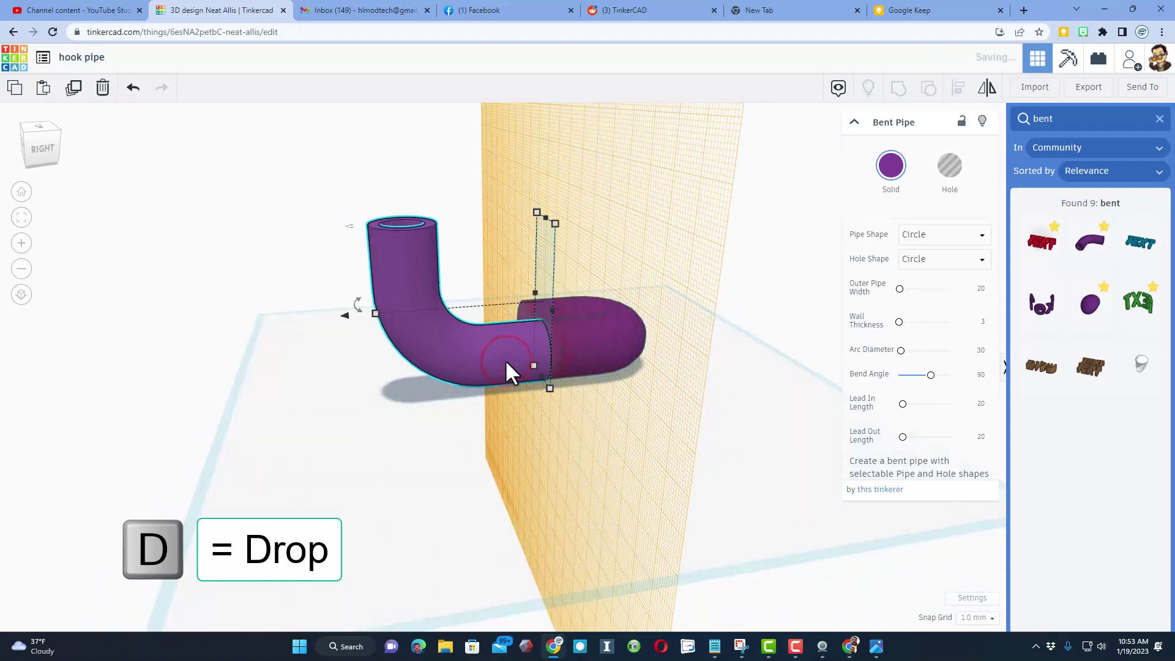
left_click(481, 405)
mouse_move(481, 405)
right_mouse_down()
mouse_move(607, 399)
mouse_move(476, 395)
mouse_move(481, 405)
right_mouse_up()
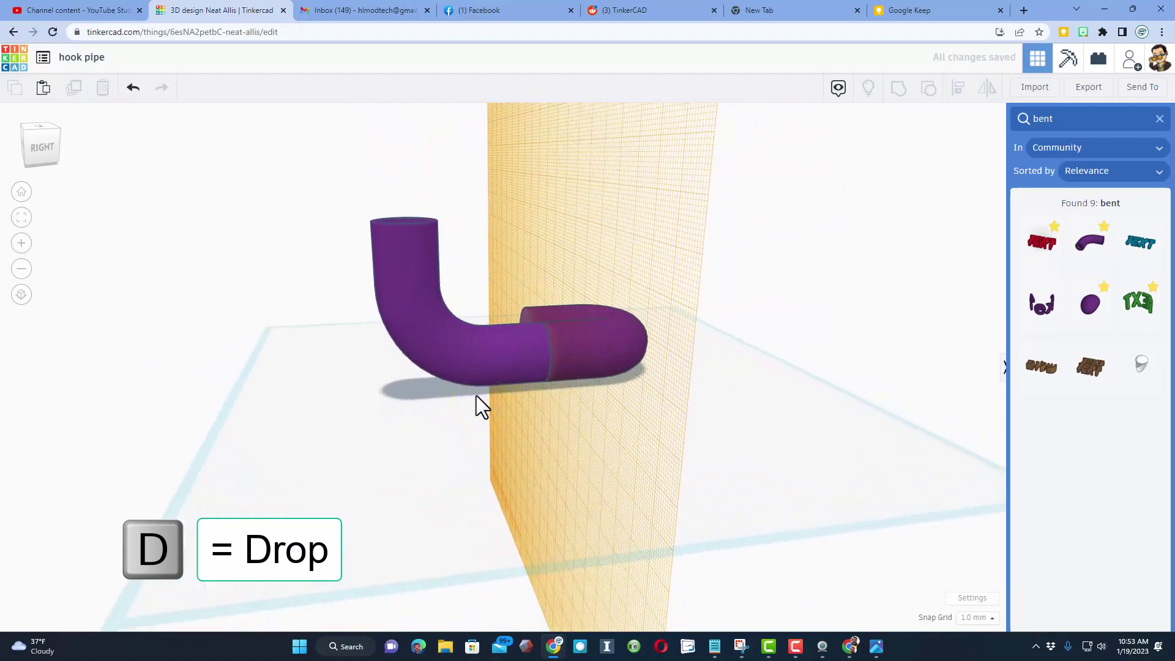
- Give the upright pipe wall thickness 10, arc diameter 40 and a 130° bend angle
right_click_drag(519, 369, 533, 395)
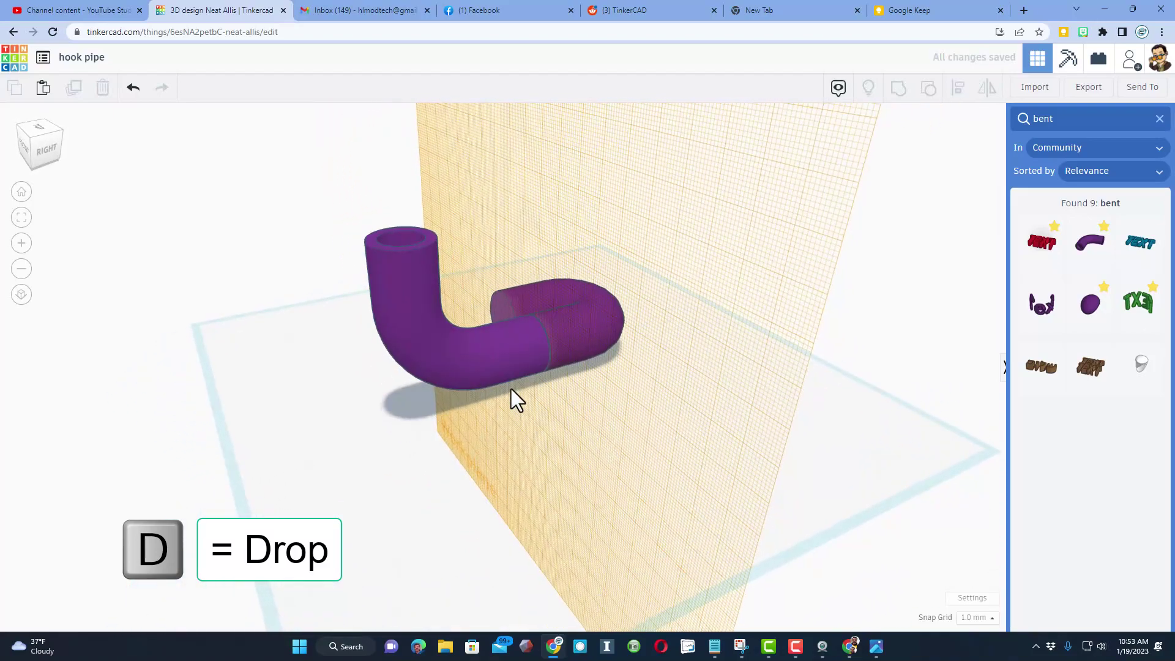
left_click(446, 347)
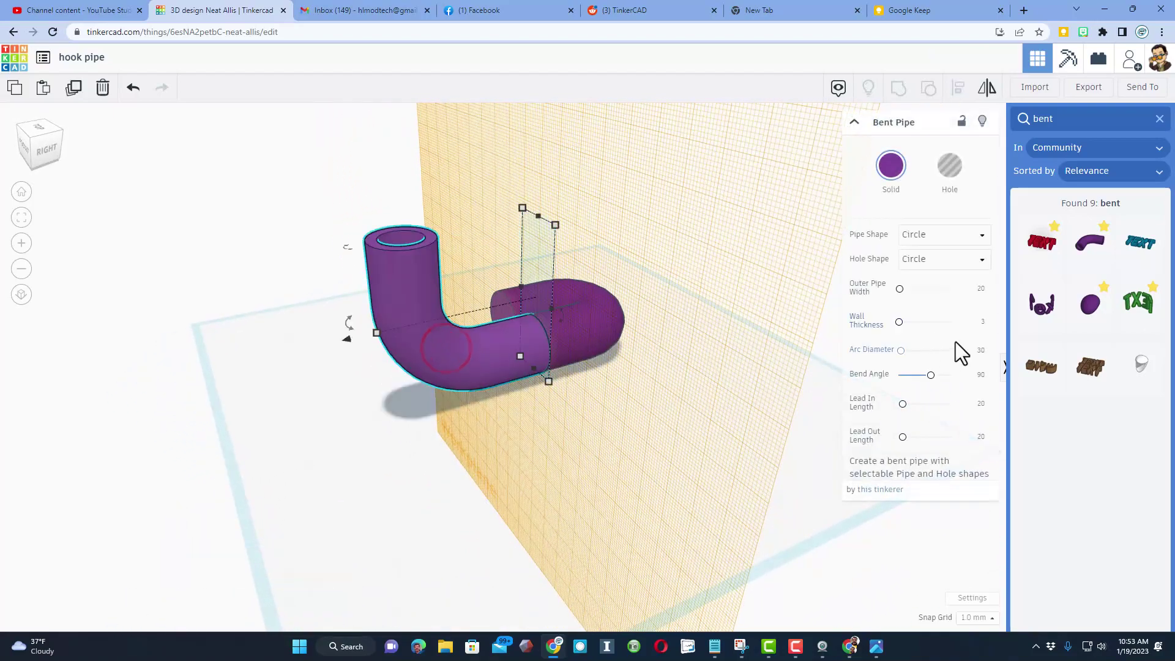
left_click(980, 319)
type("10")
key("Return")
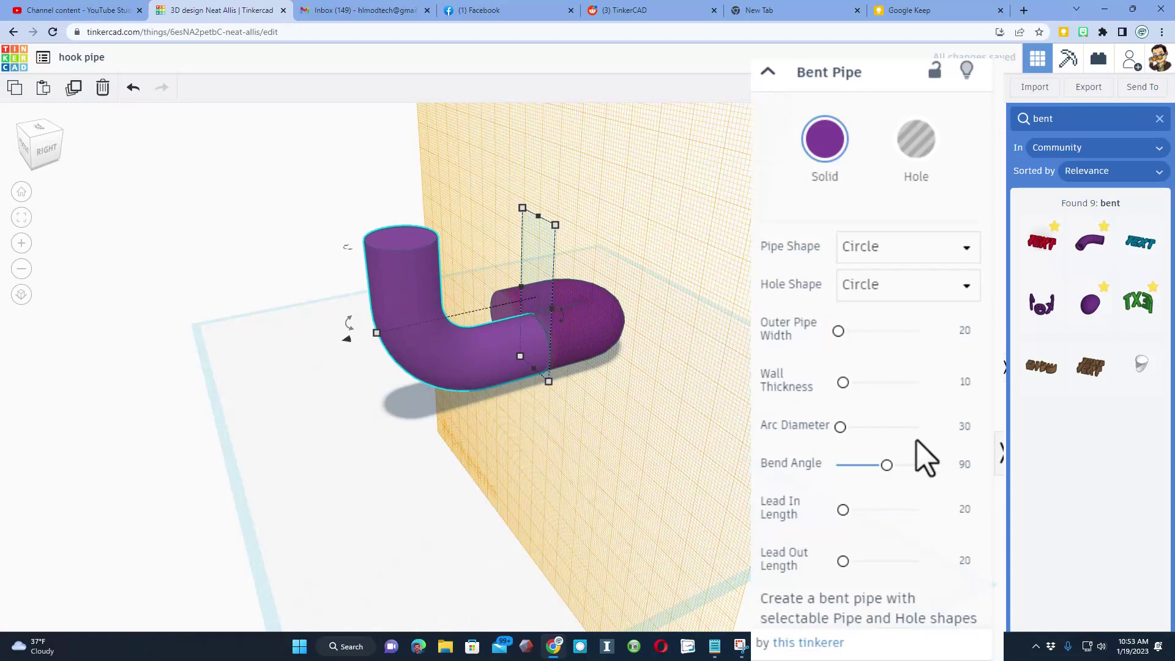
type("40")
key("Return")
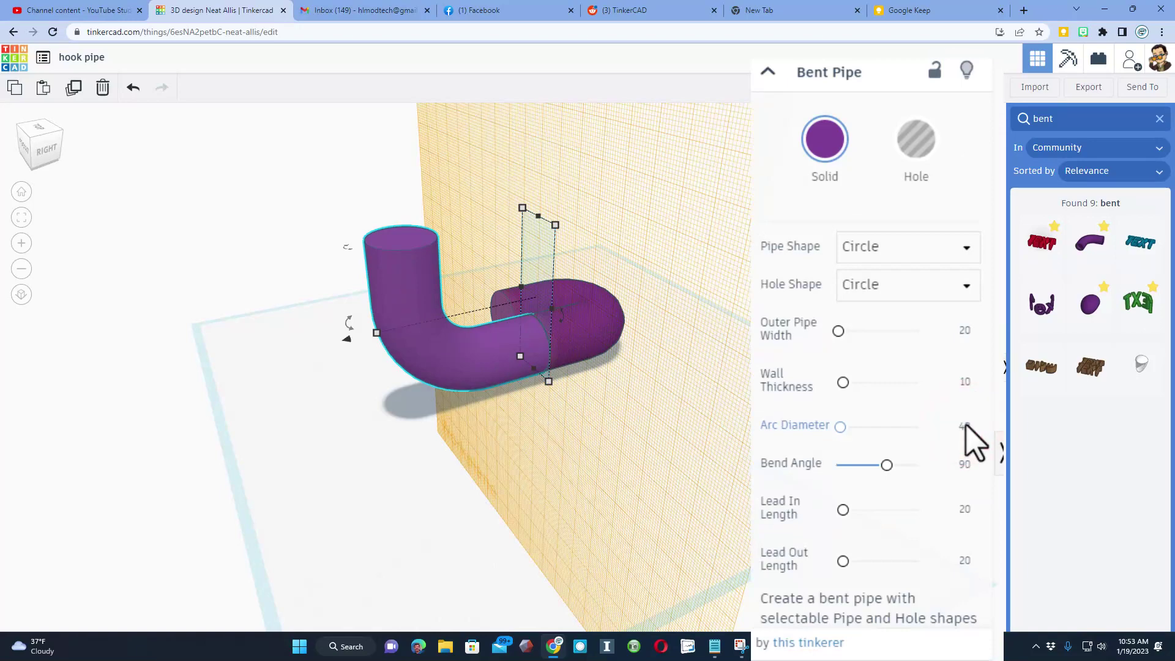
left_click(965, 467)
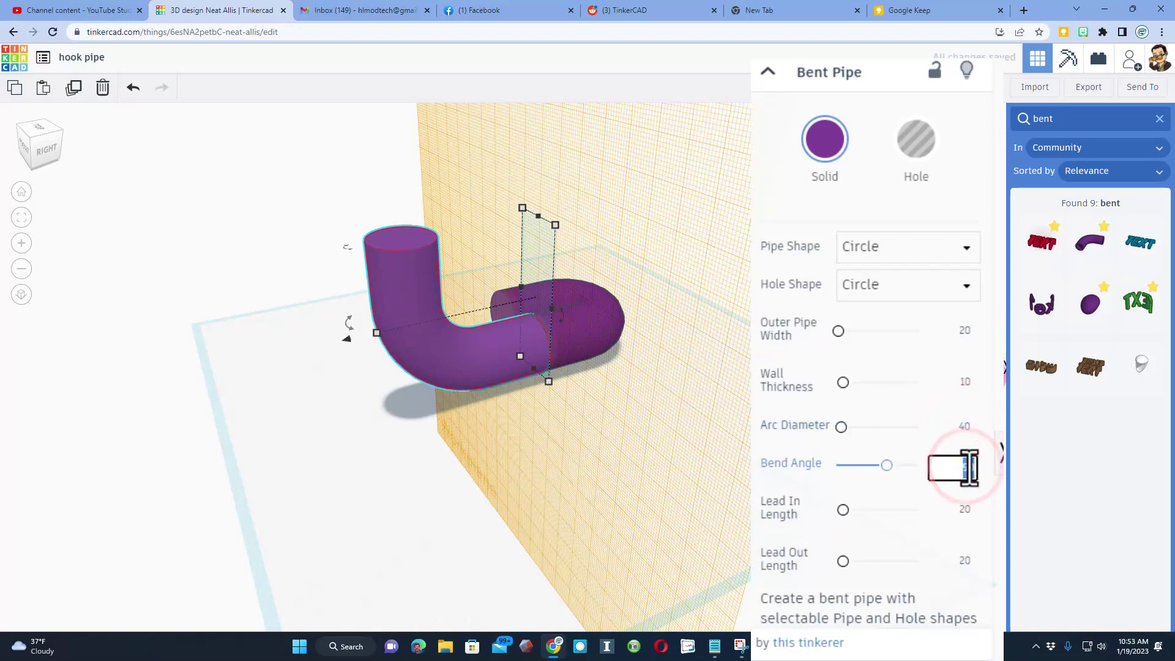
type("130")
key("Return")
right_click_drag(622, 368, 559, 348)
- Set the upright pipe's lead-in length to 0 and tighten its arc diameter to 20
right_click_drag(498, 369, 560, 351)
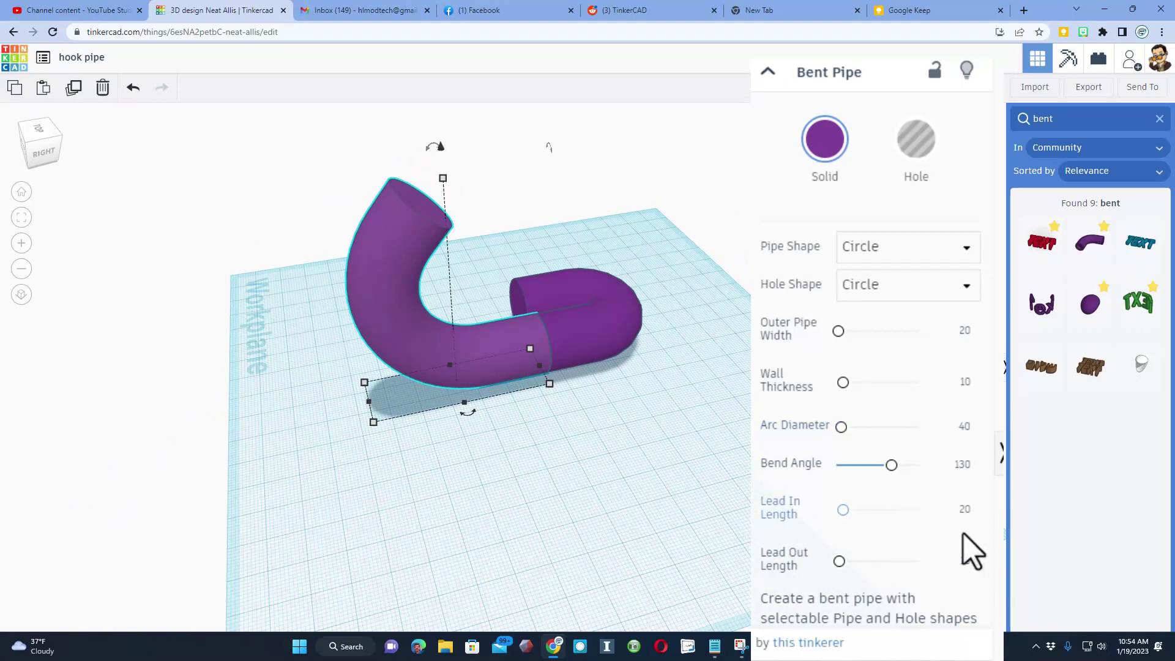
left_click(963, 503)
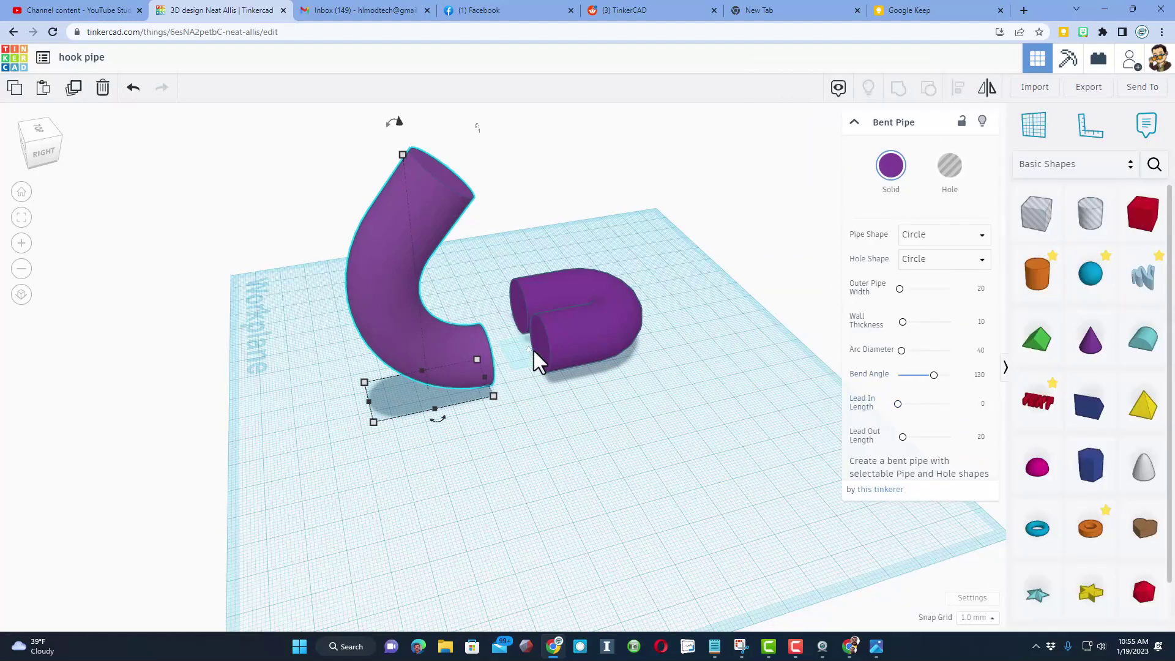
left_click(474, 355)
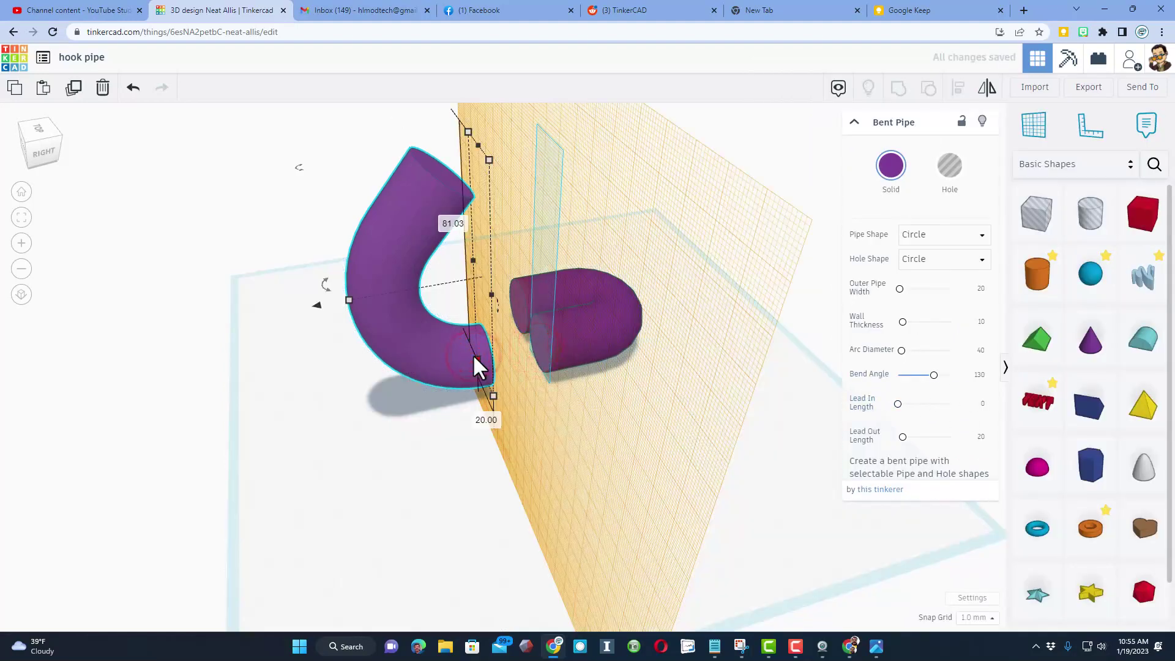
right_click_drag(498, 398, 451, 330)
left_click(452, 319)
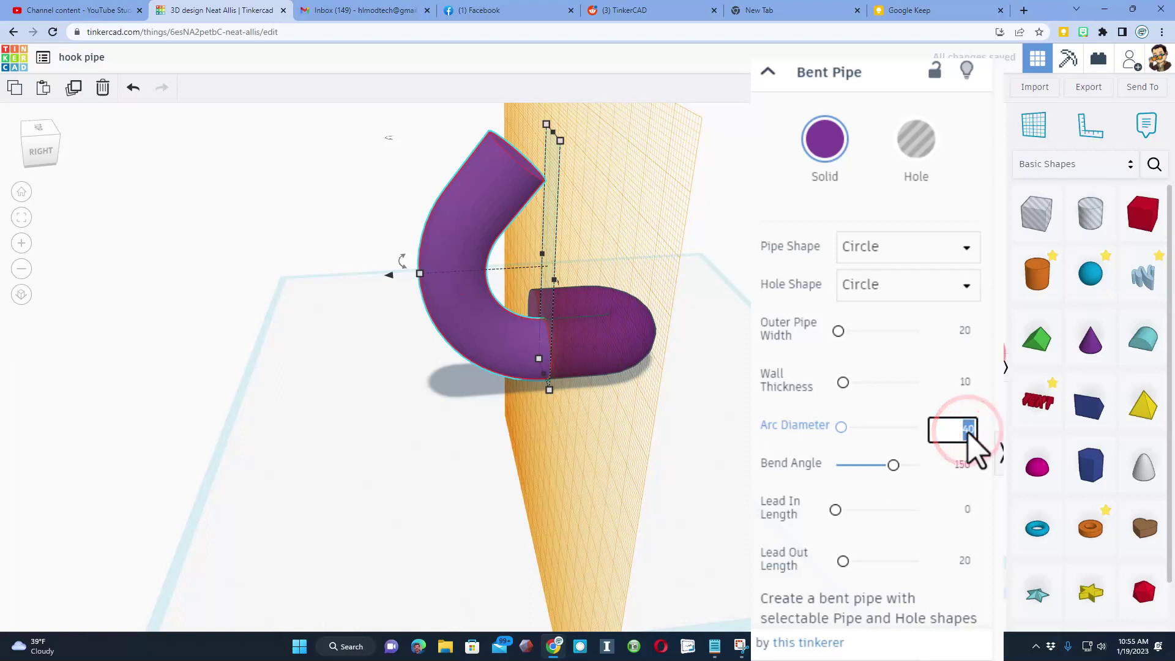
type("20")
key("Return")
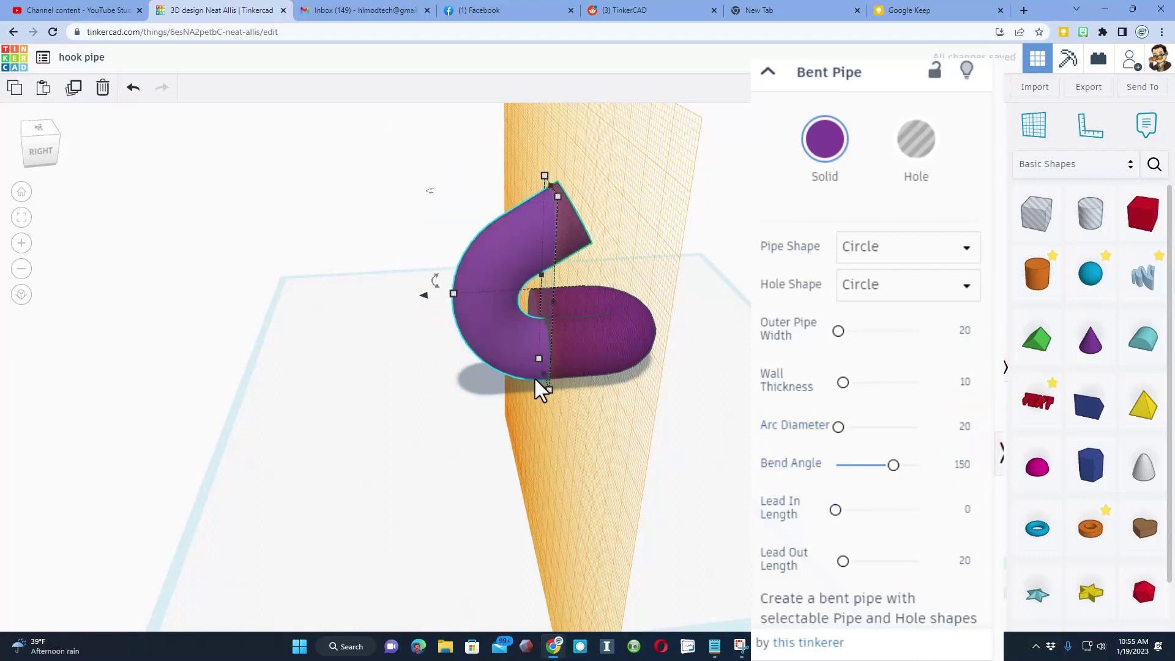
right_click_drag(541, 392, 409, 371)
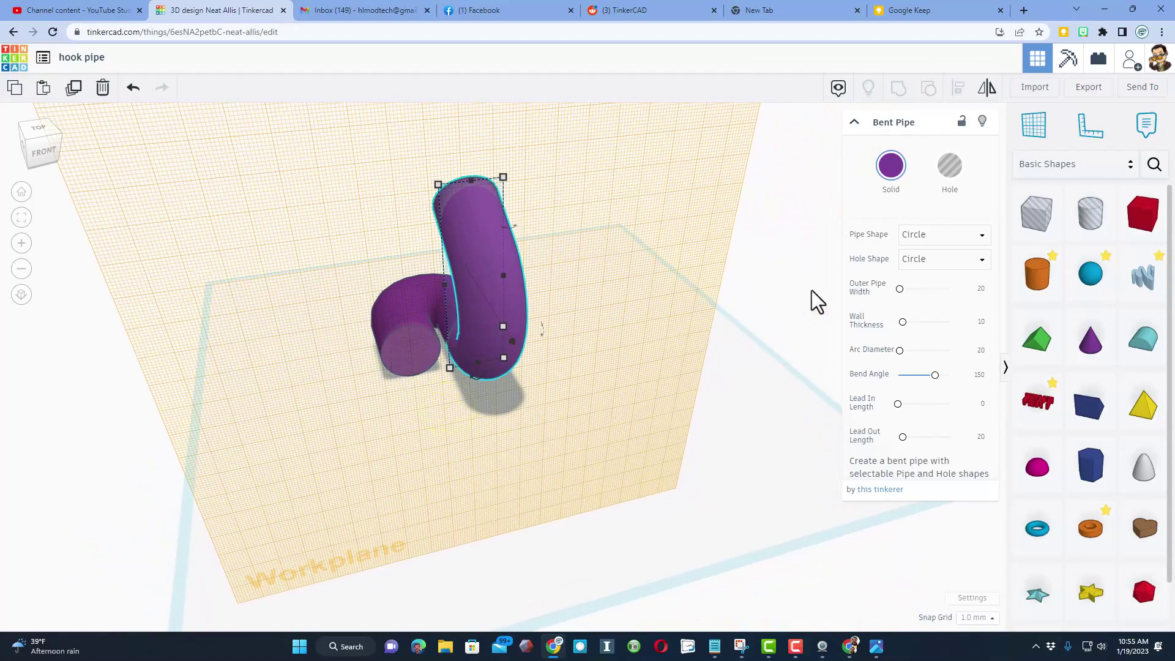
- Duplicate the curled pipe with Ctrl+D and shift the copy beside the original
right_click_drag(817, 301, 443, 360)
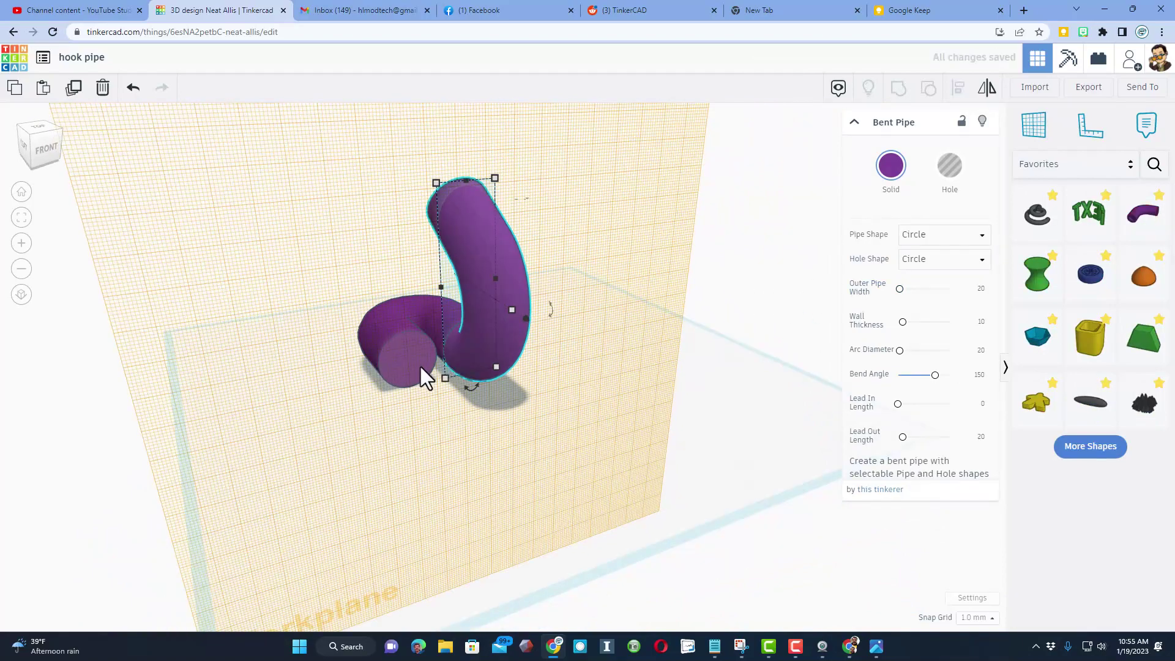
key("ctrl+d")
key("Left")
key("Left")
key("Left")
key("Left")
key("Left")
key("Left")
key("Left")
key("Left")
key("Left")
key("Left")
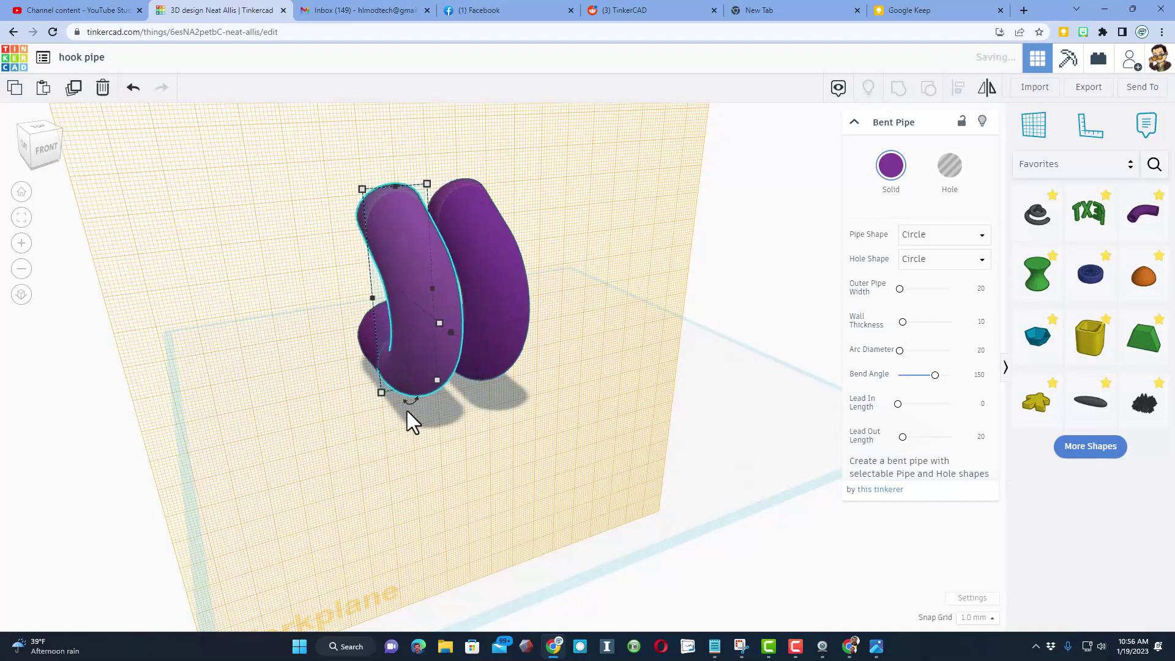
- Reset the workplane to the default grid and select the curled pipe
right_click_drag(344, 393, 380, 395)
key("w")
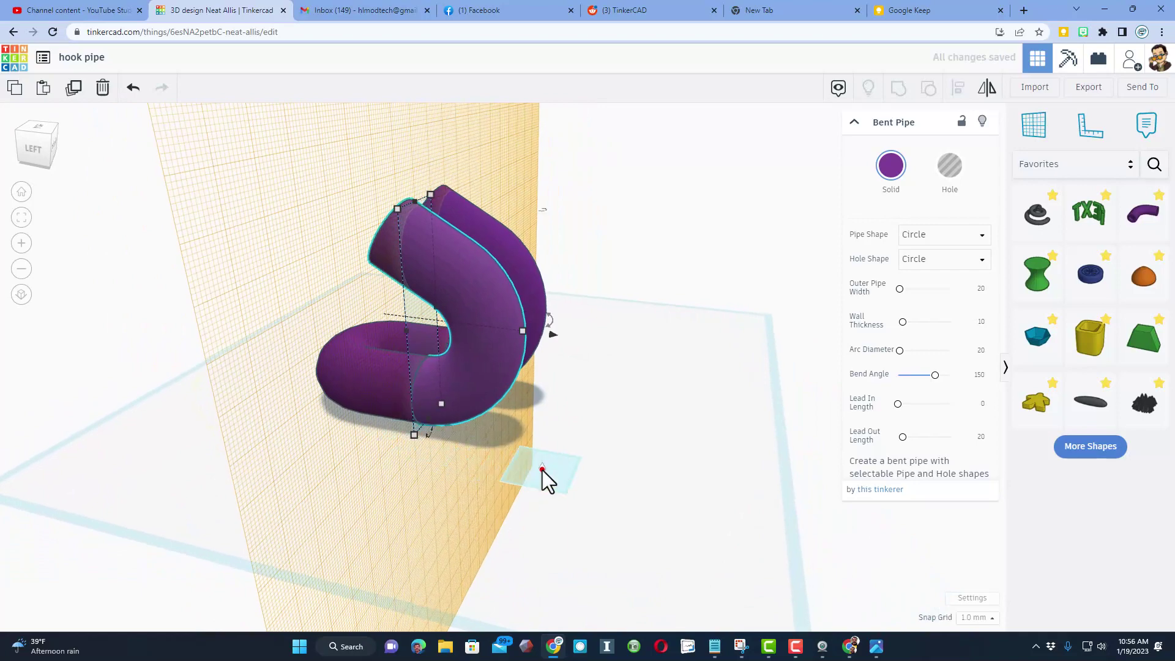
left_click(542, 470)
left_click(491, 386)
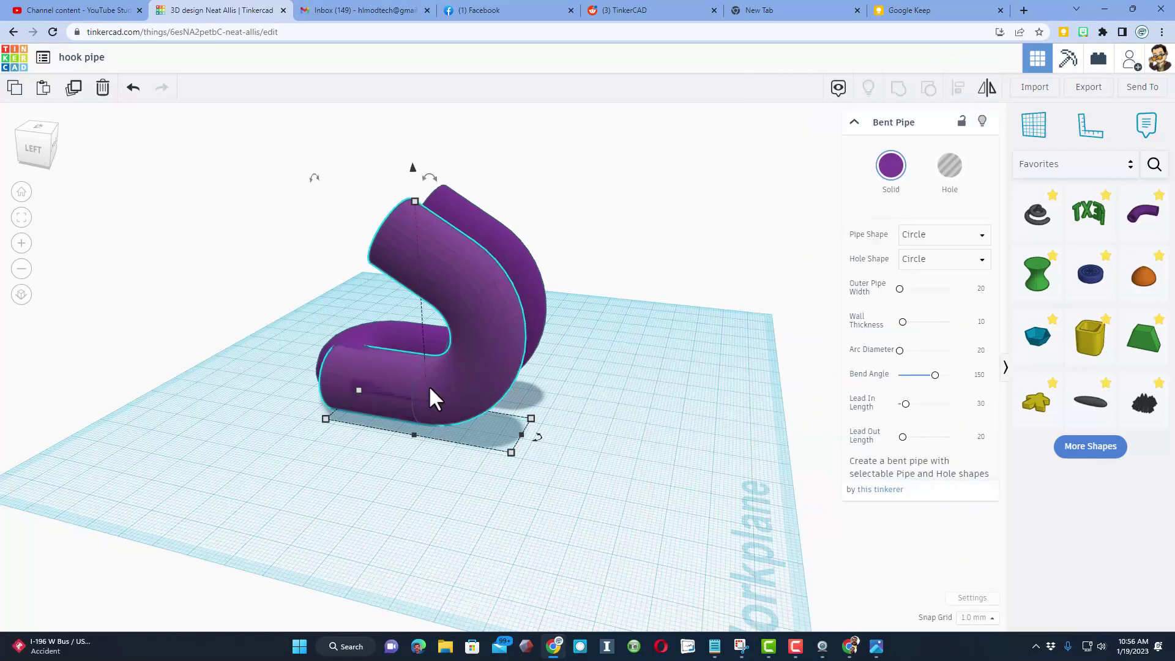
- Rotate the second bent pipe -90 degrees and drop it onto the workplane
left_click(503, 398)
mouse_move(503, 398)
right_mouse_down()
mouse_move(417, 384)
mouse_move(531, 391)
mouse_move(458, 391)
right_mouse_up()
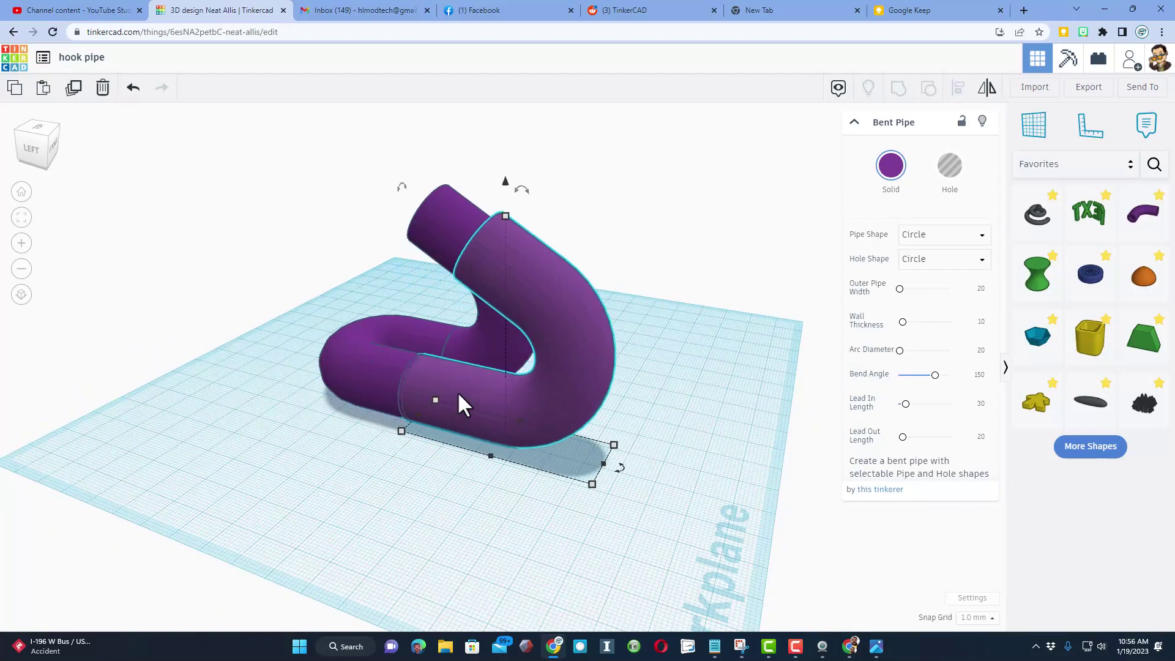
right_click_drag(457, 391, 420, 286)
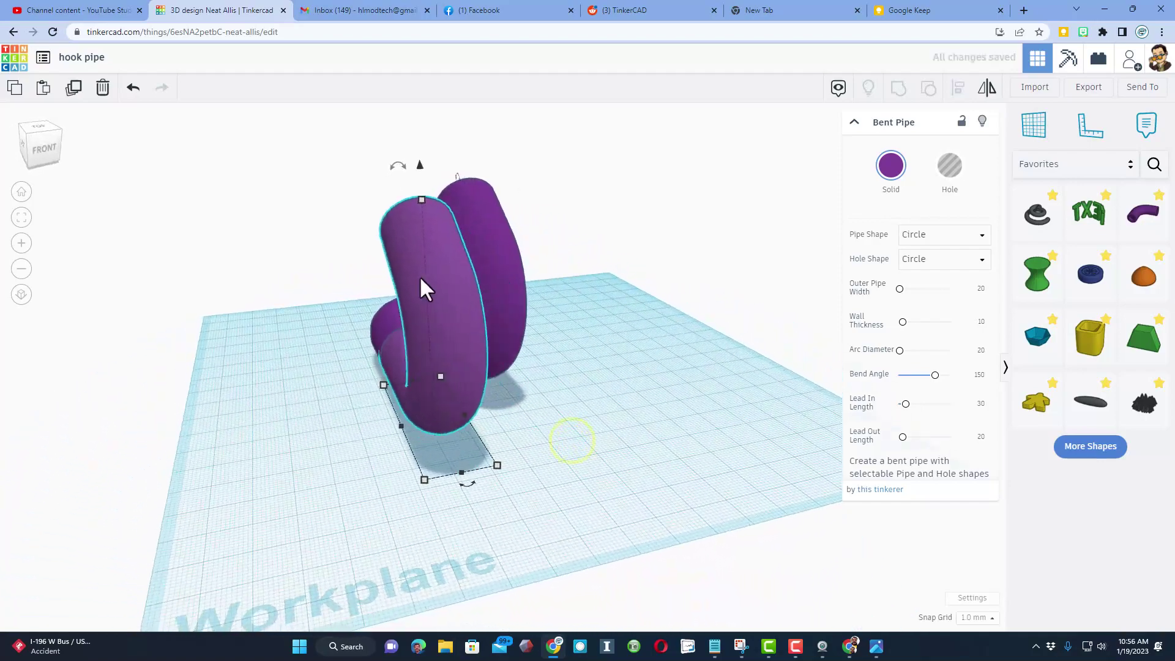
left_click_drag(398, 169, 460, 283)
right_click_drag(370, 294, 393, 307)
key("d")
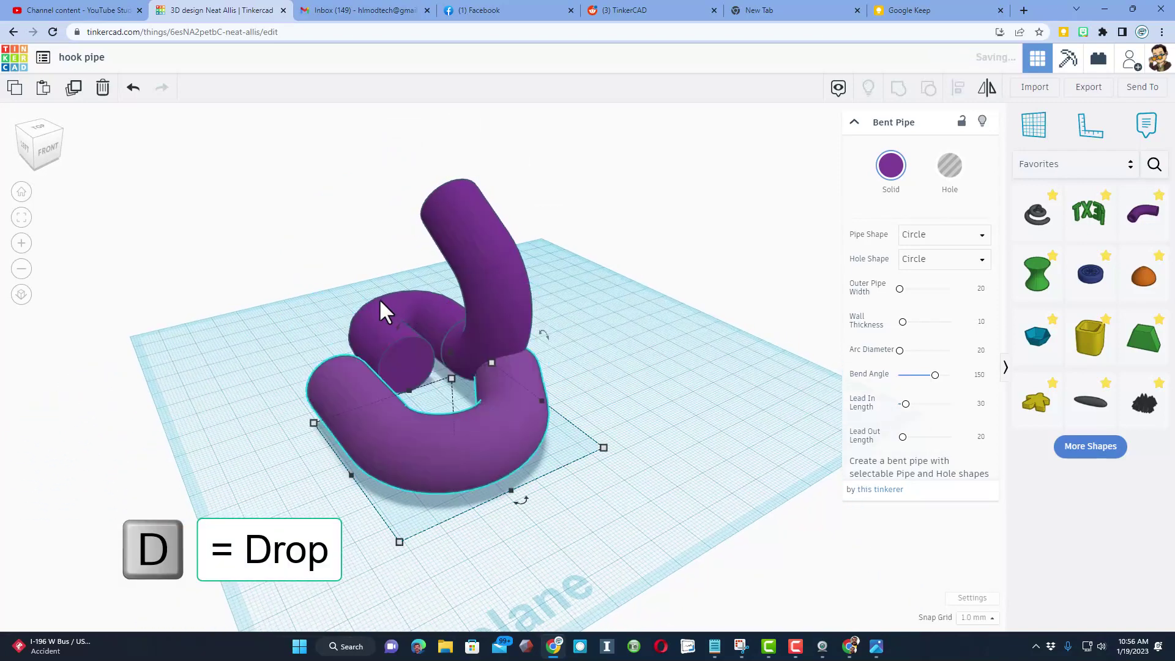
- Select both pipes and align them so they join end to end
left_click_drag(307, 305, 400, 395)
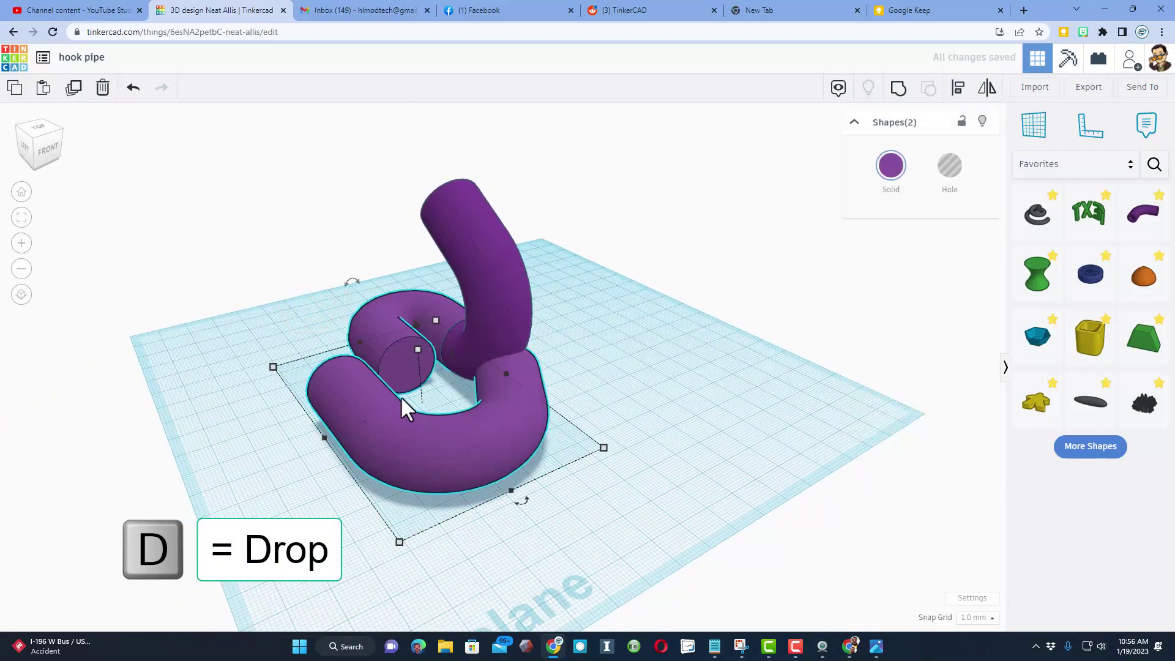
left_click(958, 92)
left_click(388, 335)
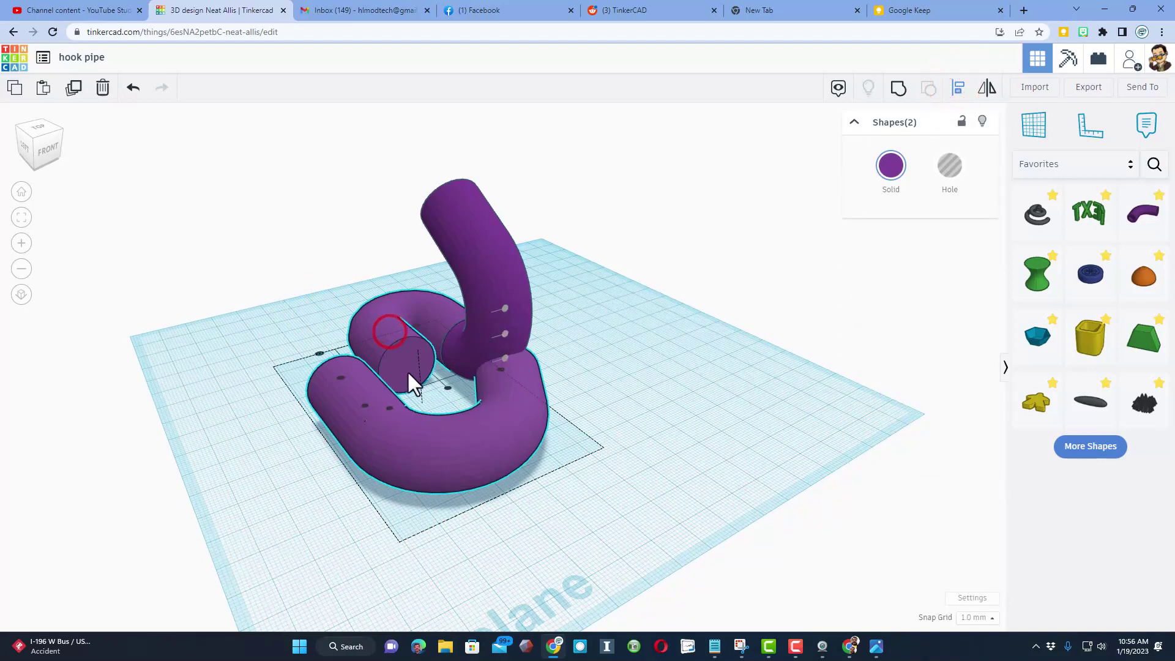
left_click(392, 406)
left_click(349, 437)
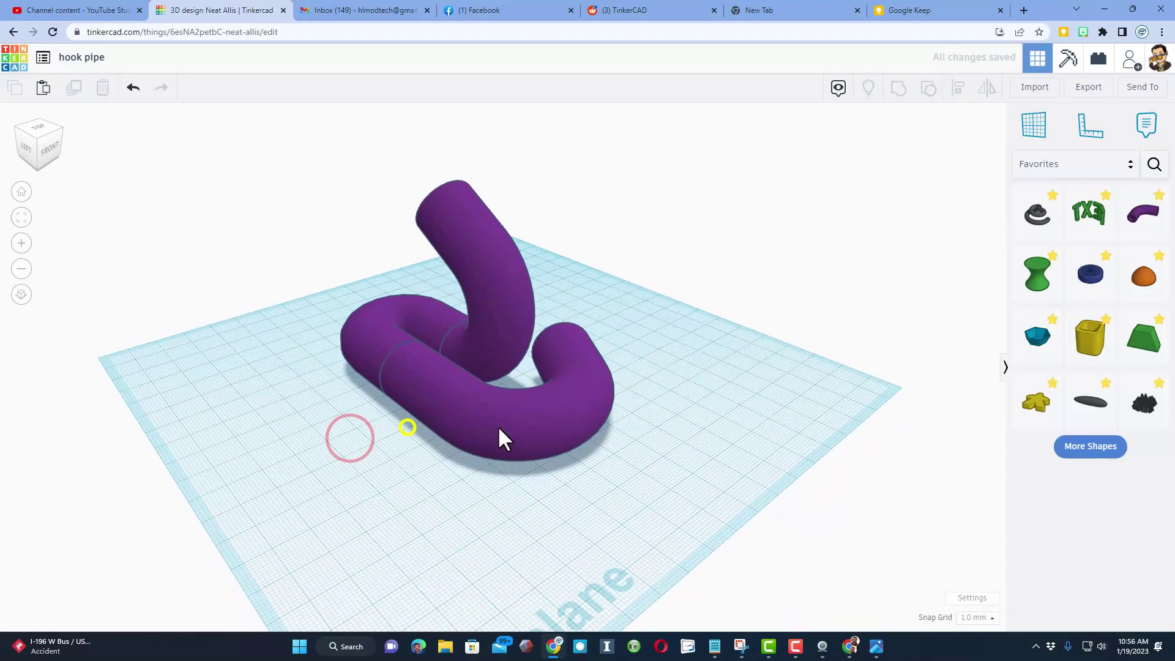
right_click_drag(498, 424, 549, 413)
- Set the lower bent pipe's Lead In Length to 40
left_click(512, 417)
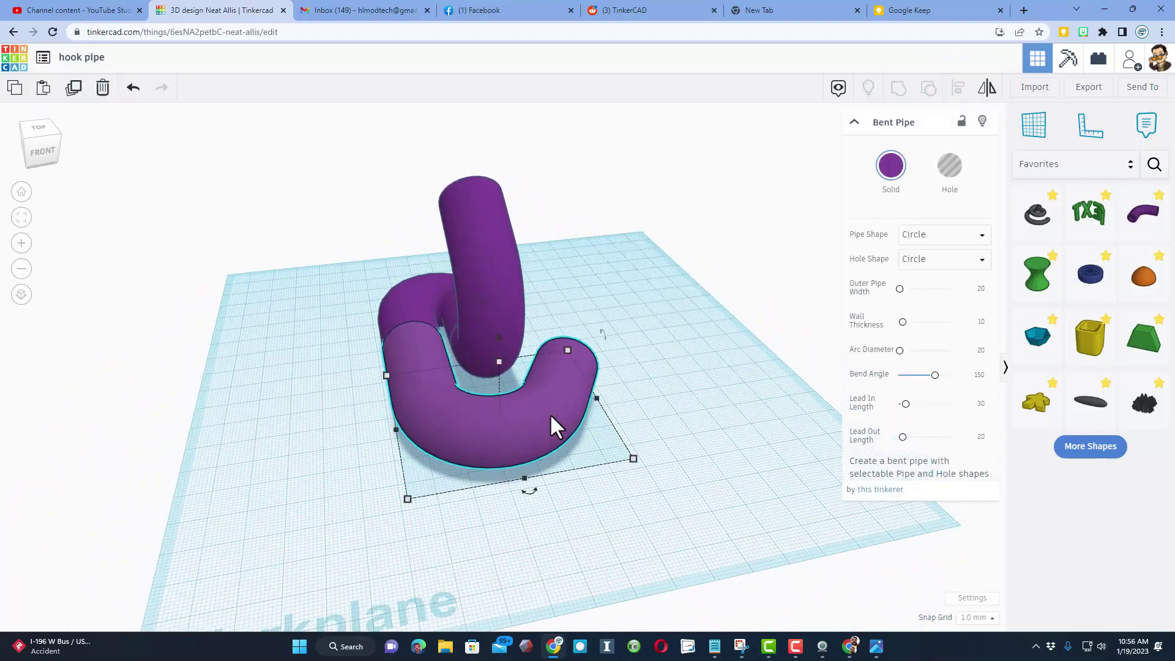
left_click(981, 404)
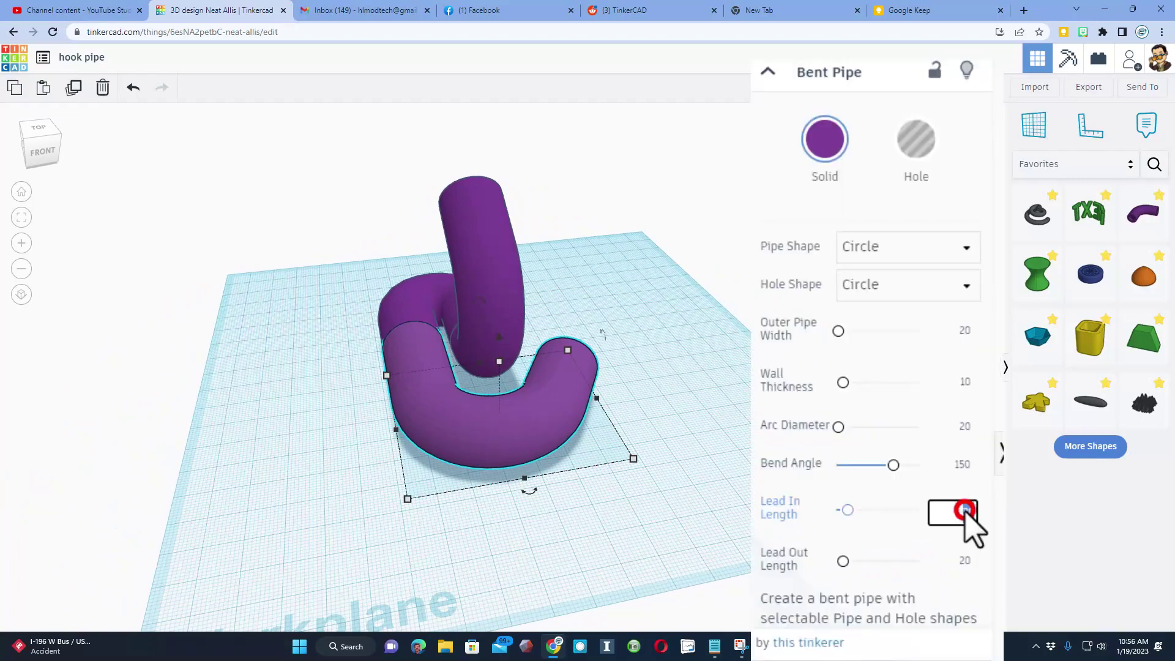
type("40")
key("Return")
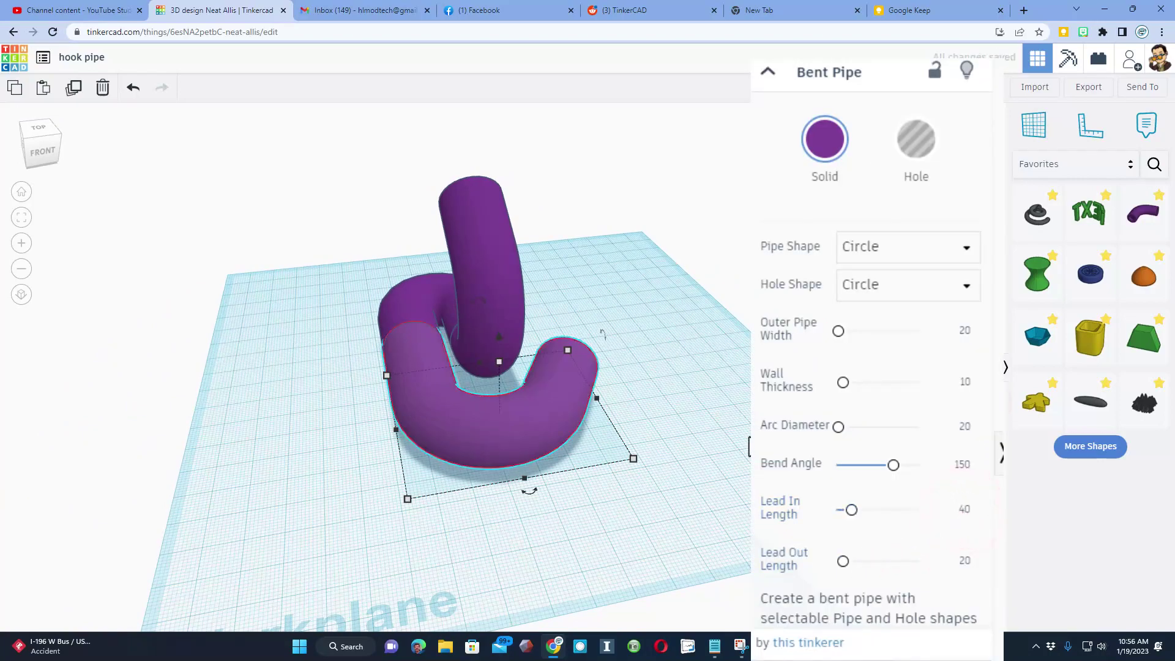
- Nudge the lower pipe sideways and tilt it about 19 degrees
right_click_drag(578, 456, 677, 460)
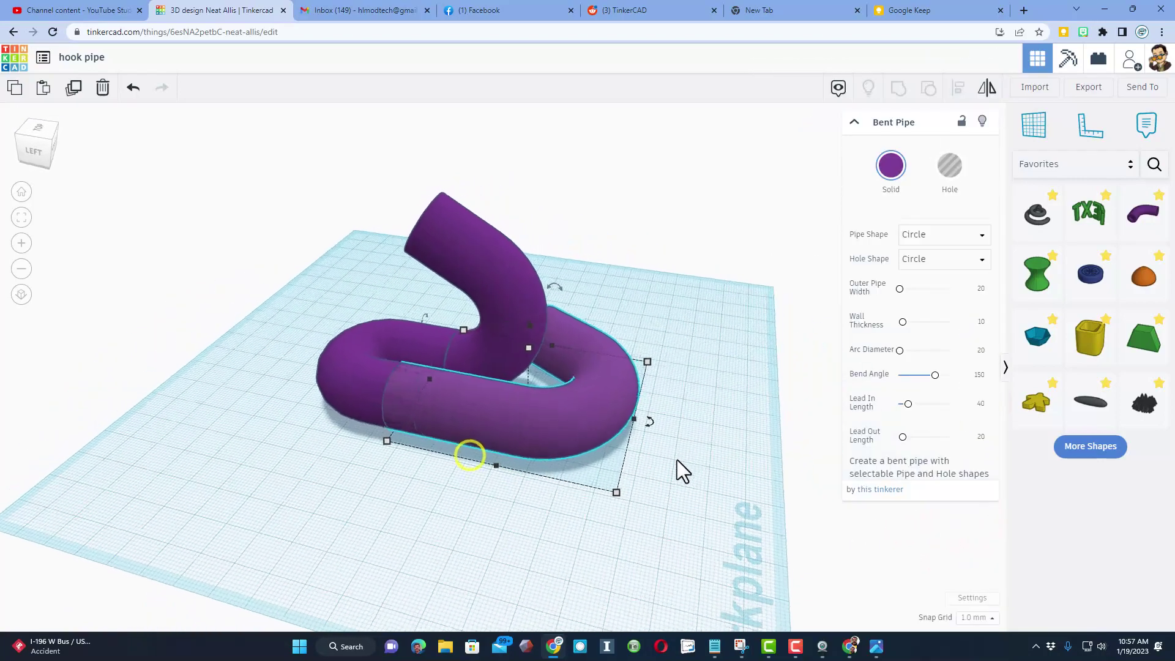
key("Right")
key("Right")
key("Right")
key("Right")
key("Right")
key("Right")
key("Right")
key("Right")
key("Right")
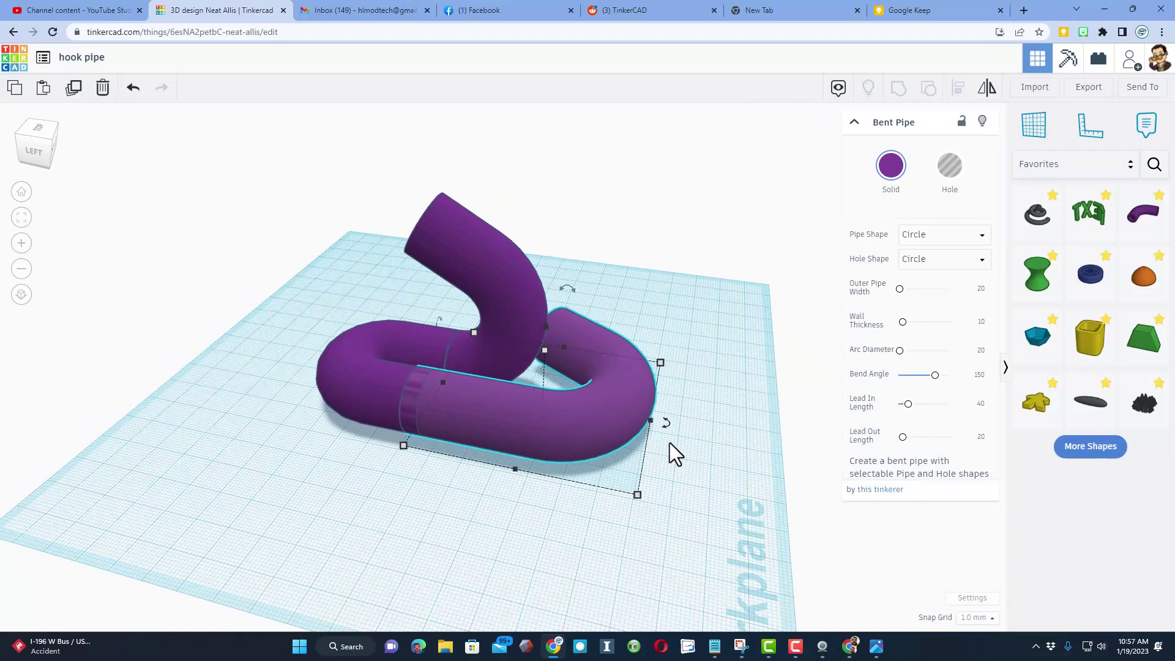
right_click_drag(670, 442, 512, 417)
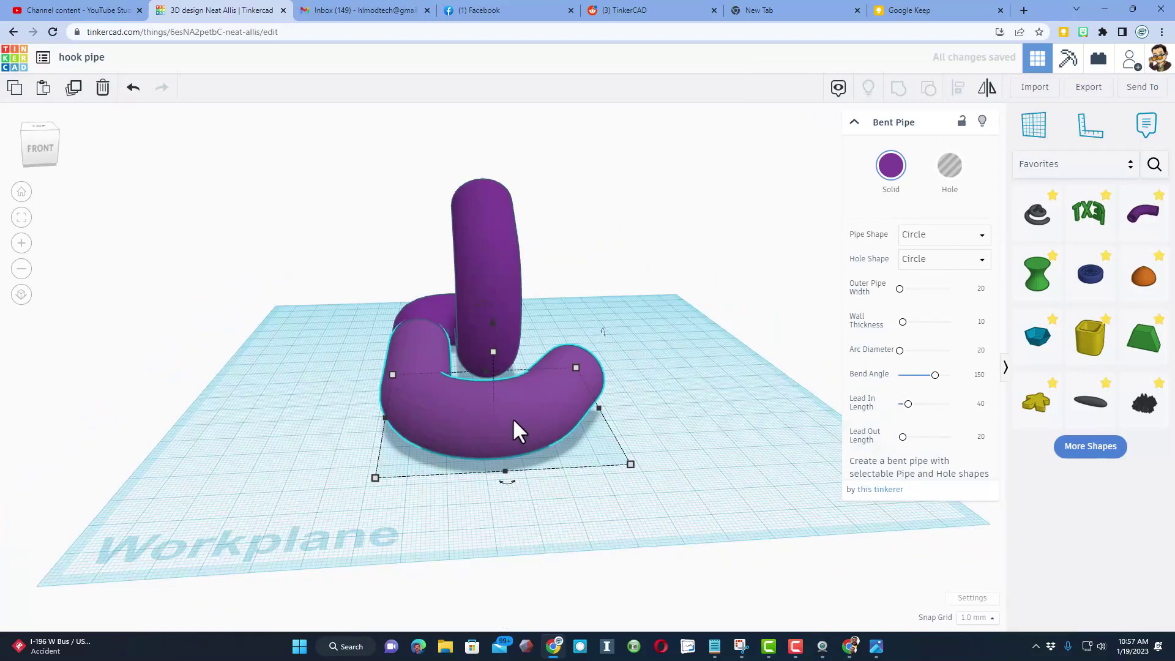
left_click_drag(485, 299, 432, 197)
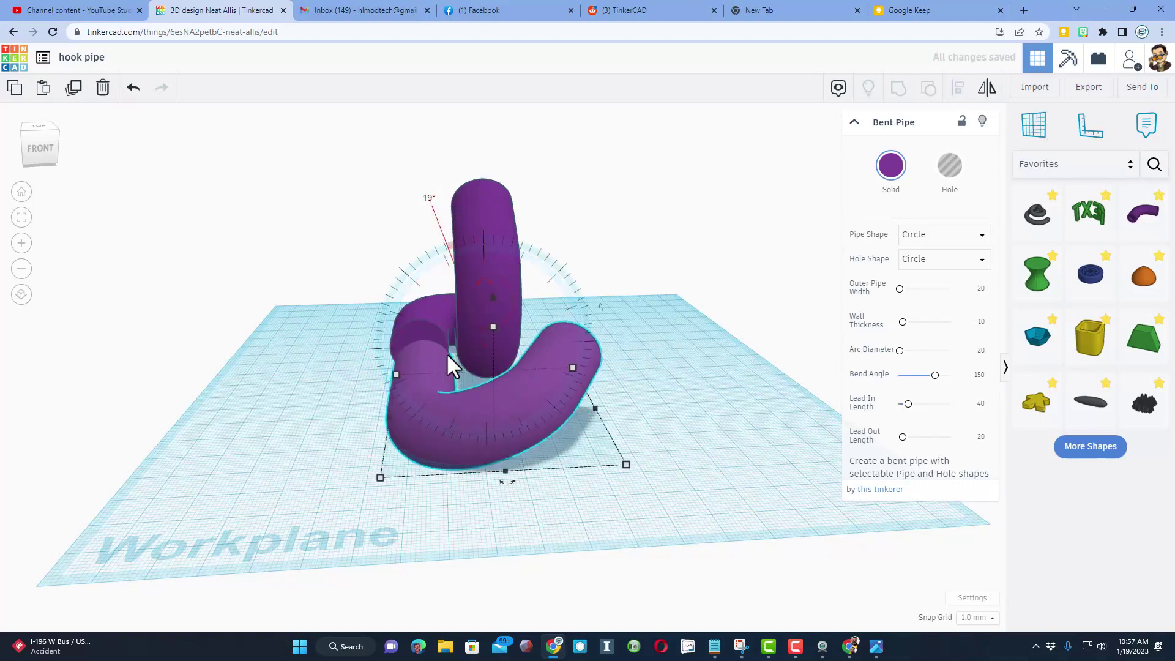
- Select both pipes and align them on their left and right sides
left_click(371, 350)
left_click_drag(350, 302, 508, 363)
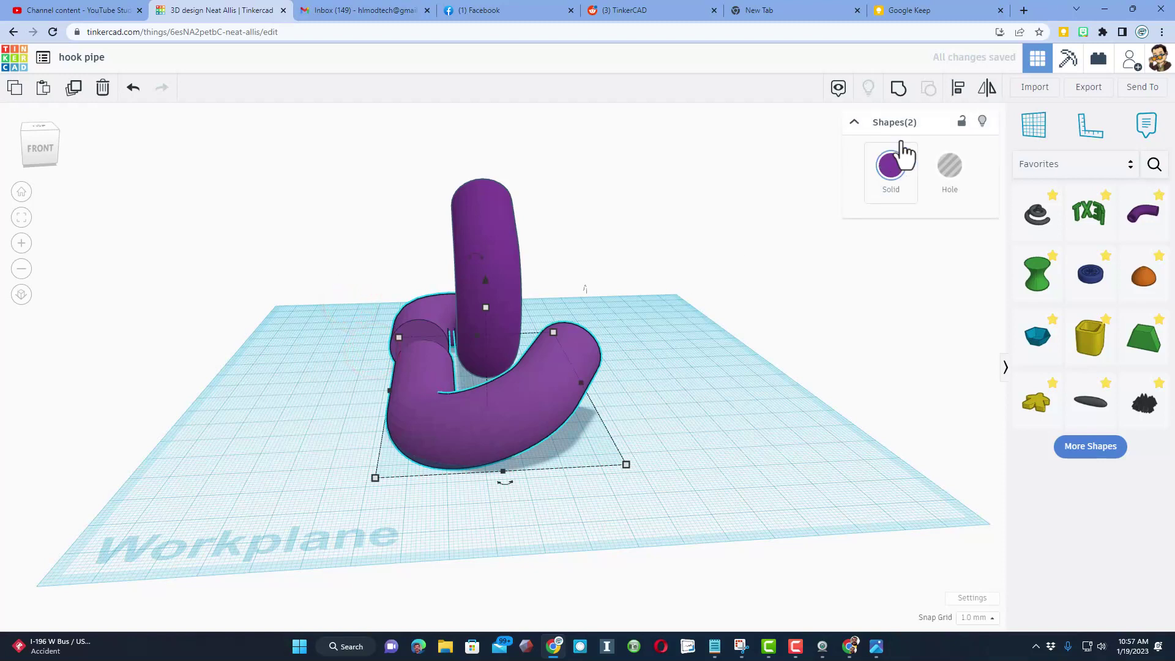
left_click(958, 88)
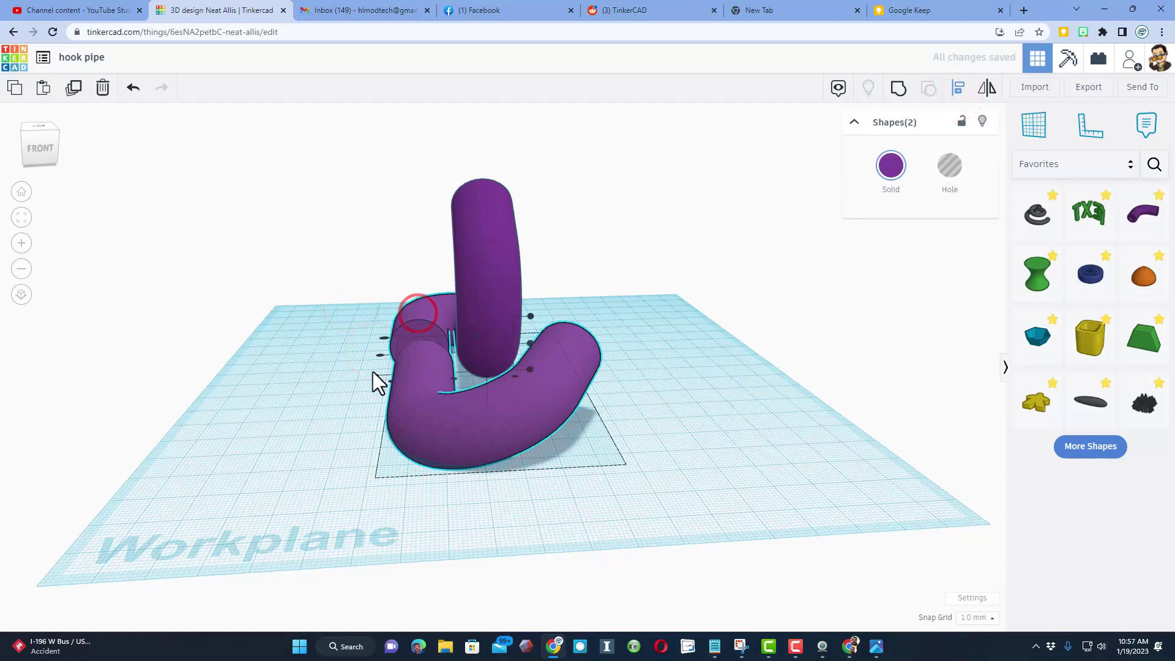
left_click(391, 381)
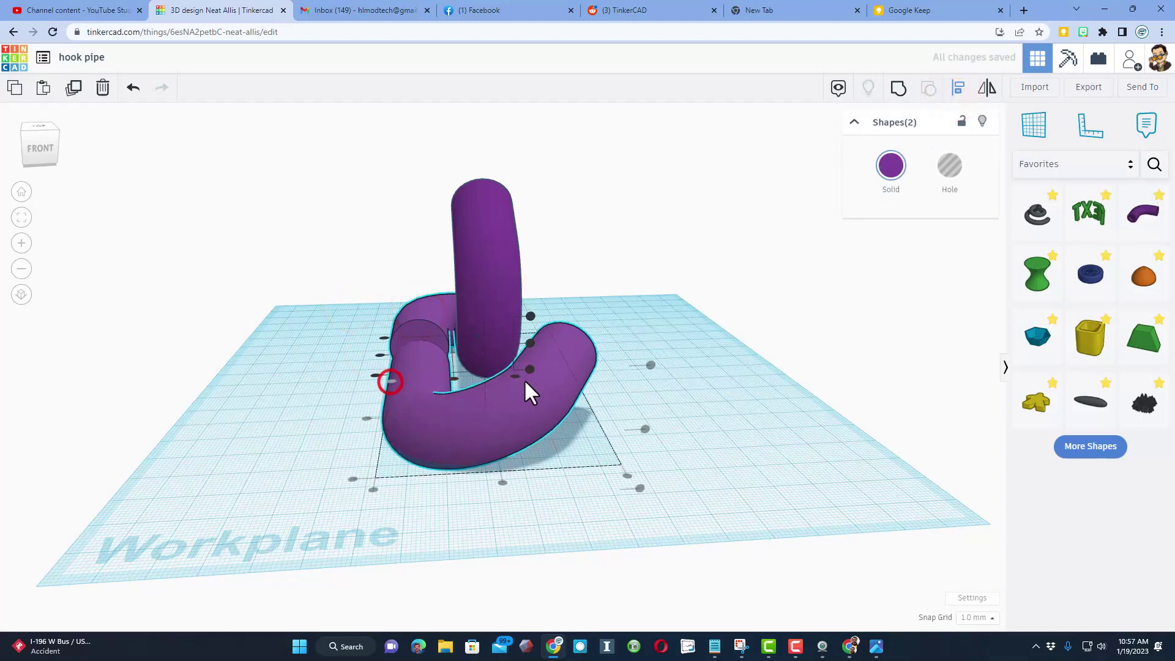
left_click(530, 369)
left_click(326, 367)
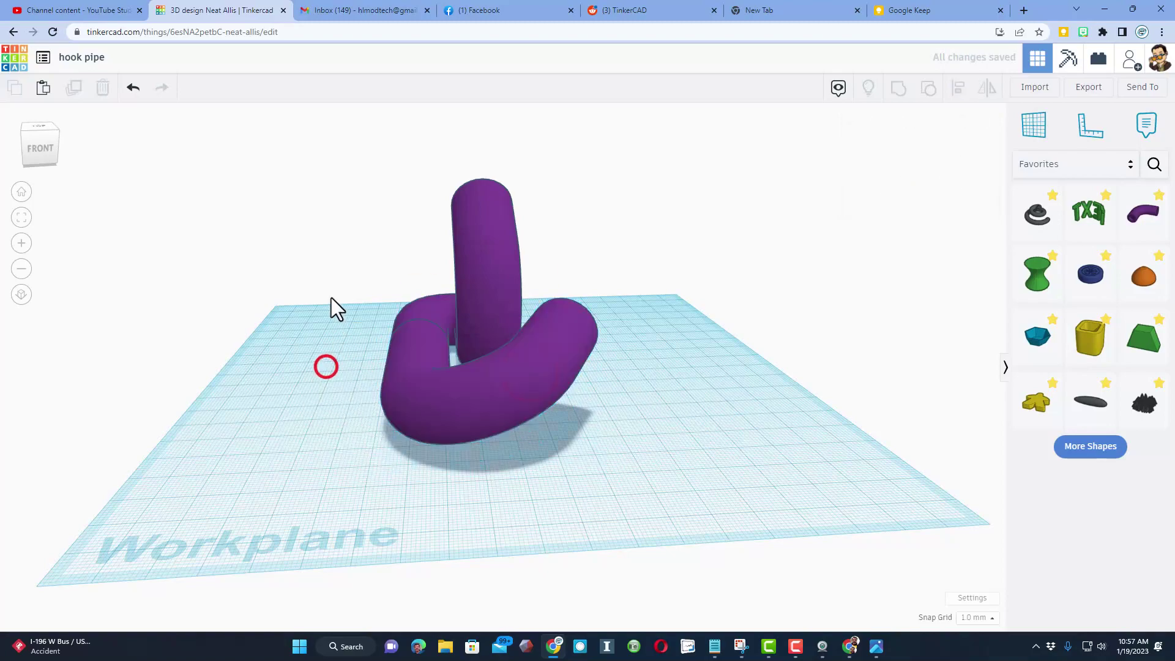
right_click_drag(326, 272, 385, 382)
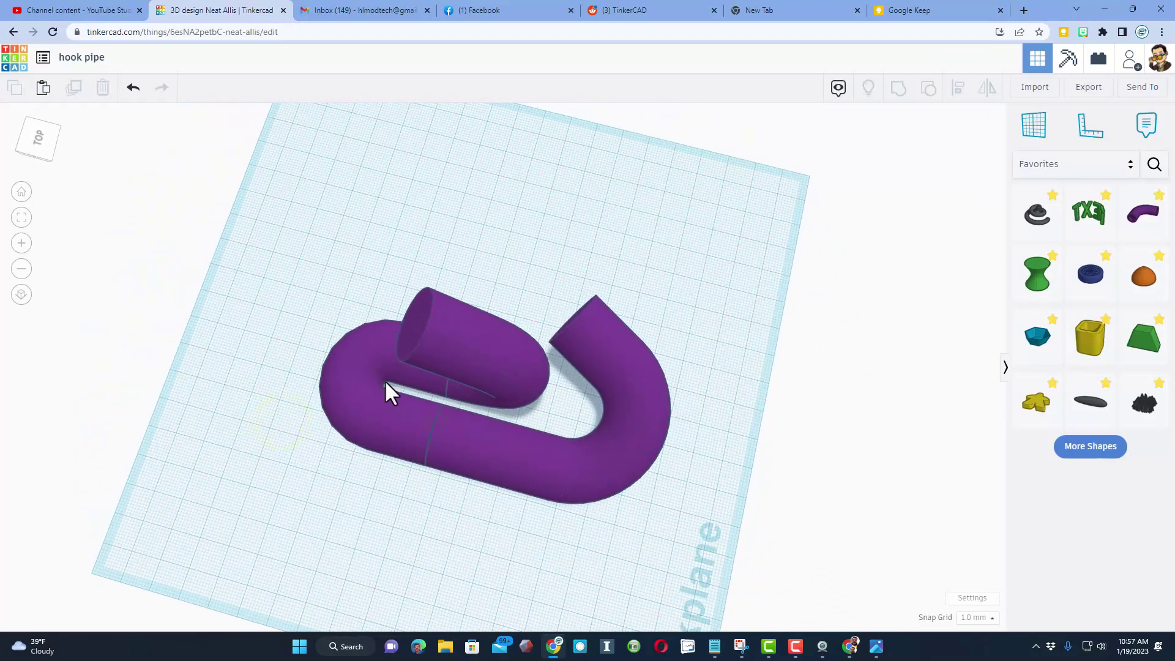
- Box-select all three pipe pieces and group them into one shape
right_click_drag(344, 468, 386, 479)
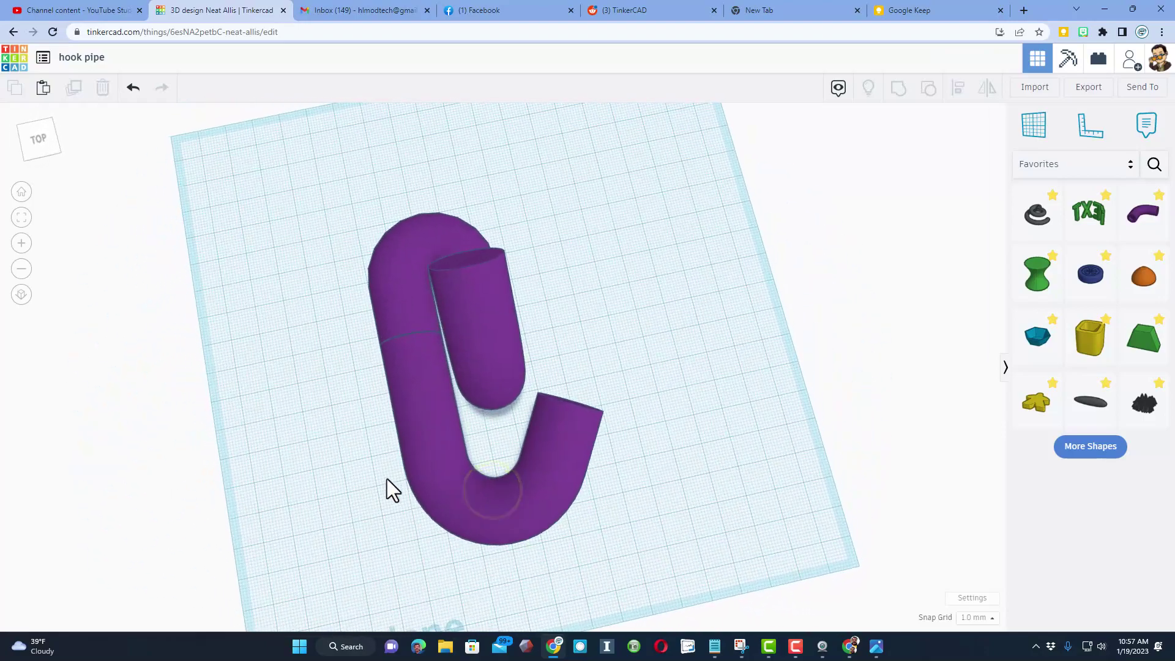
left_click_drag(336, 240, 526, 471)
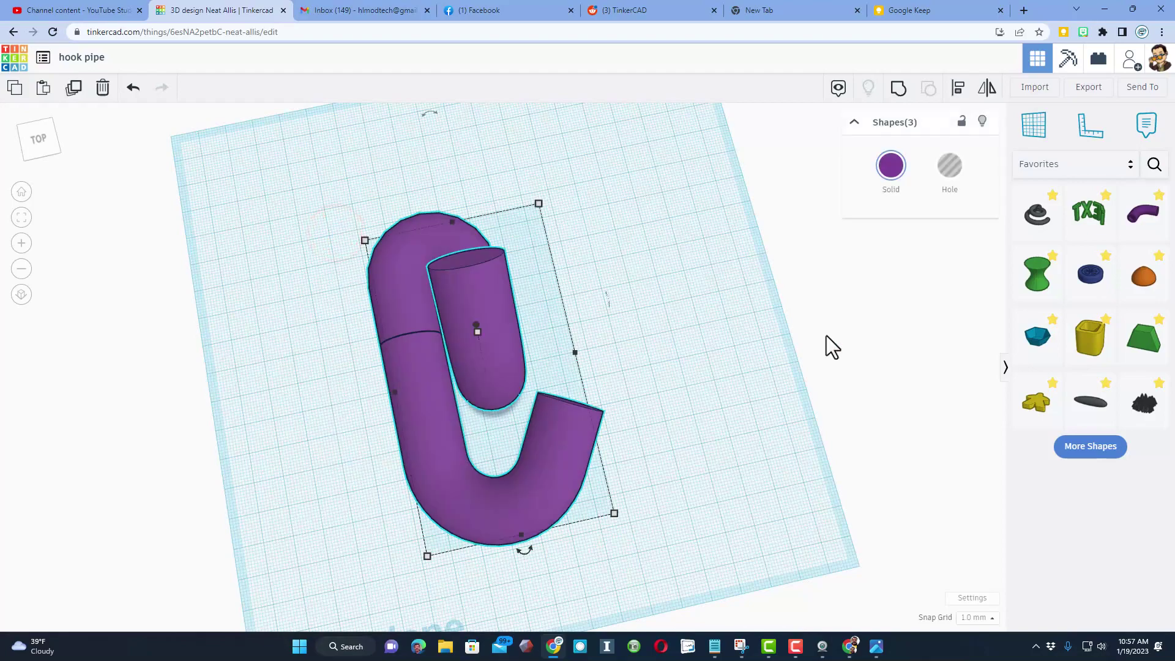
left_click(899, 92)
right_click_drag(342, 257, 356, 321)
- Put the workplane on the pipe's open end and seat a Basic Shapes half sphere there
right_click_drag(389, 370, 298, 367)
key("w")
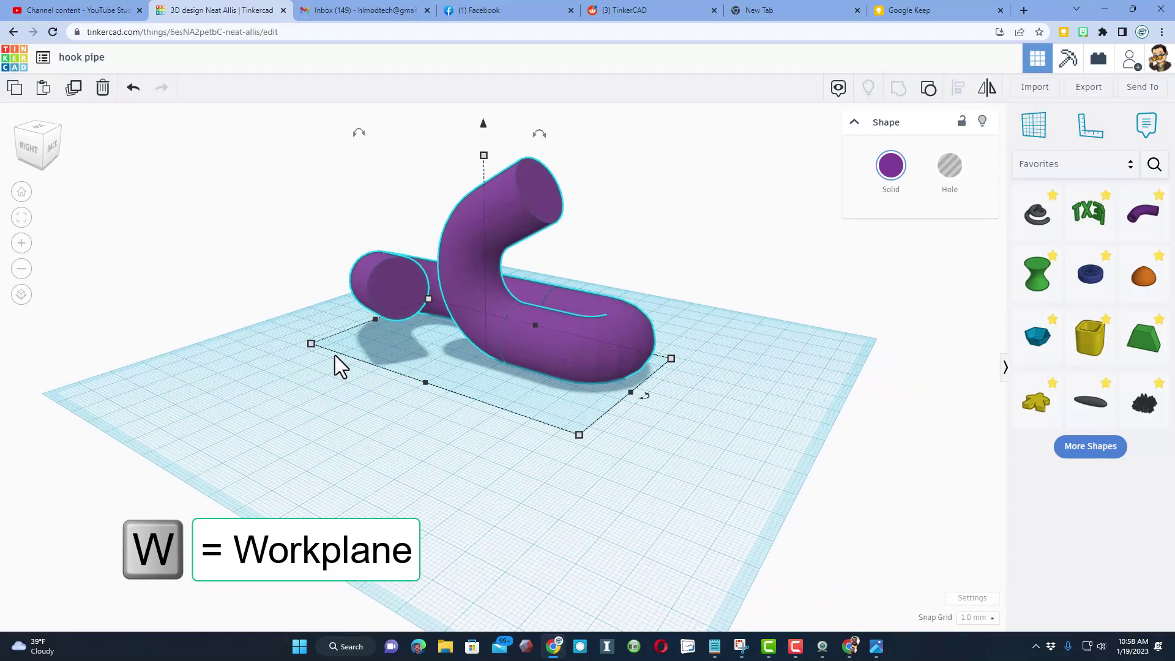
left_click(400, 287)
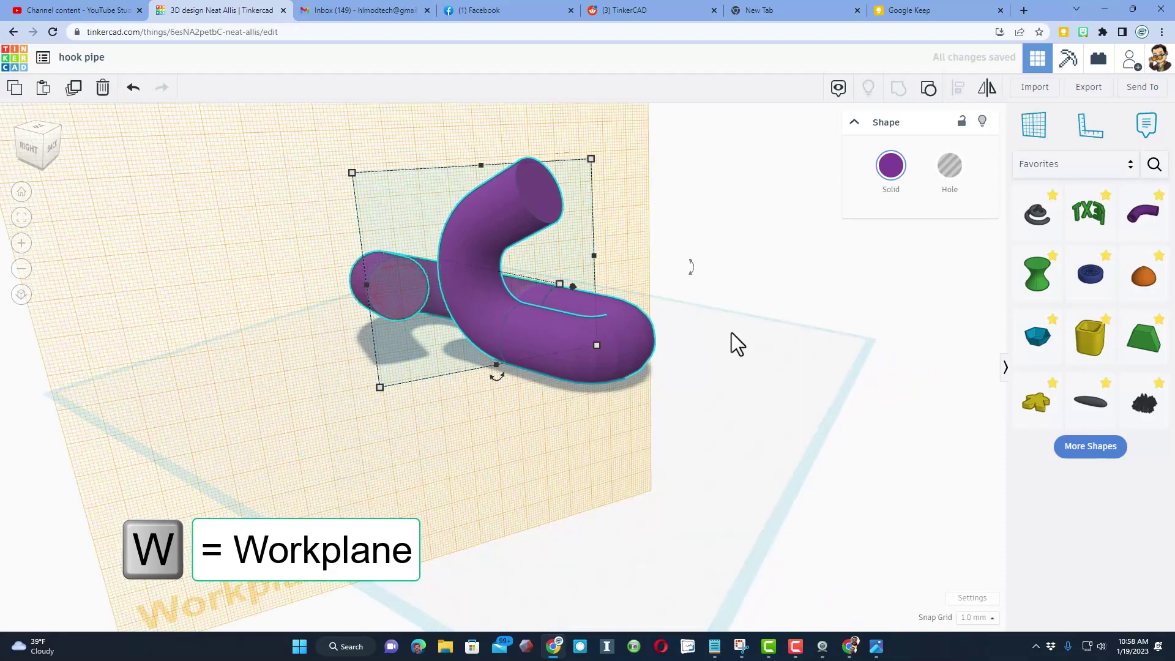
left_click(1065, 164)
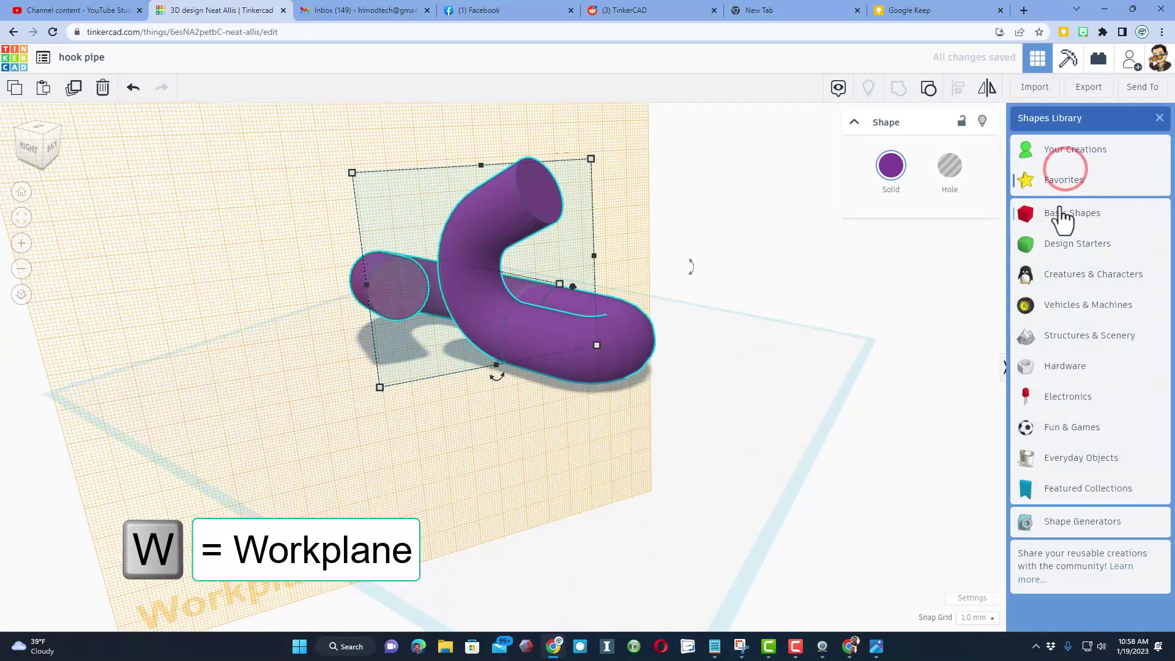
left_click(1061, 211)
left_click_drag(1036, 464, 388, 307)
right_click_drag(388, 306, 412, 384)
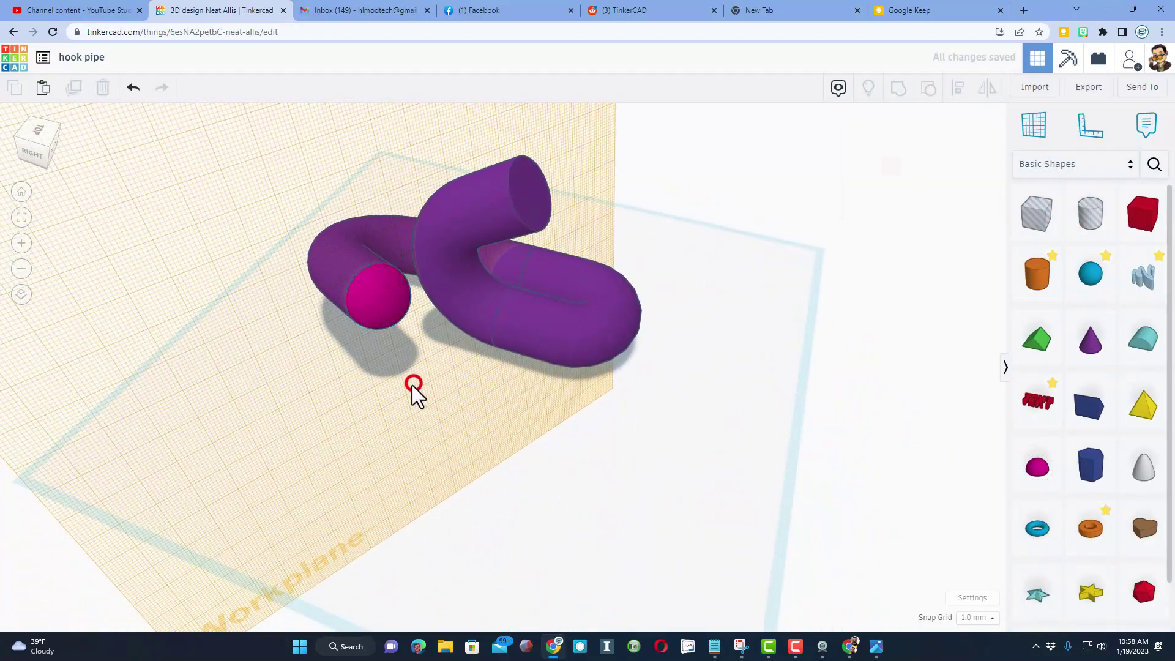
scroll(402, 283, "up", 5)
left_click_drag(408, 262, 398, 283)
scroll(300, 284, "up", 3)
- Group the half sphere with the pipe into one shape
right_click_drag(288, 276, 269, 251)
left_click(267, 244)
left_click_drag(327, 216, 438, 283)
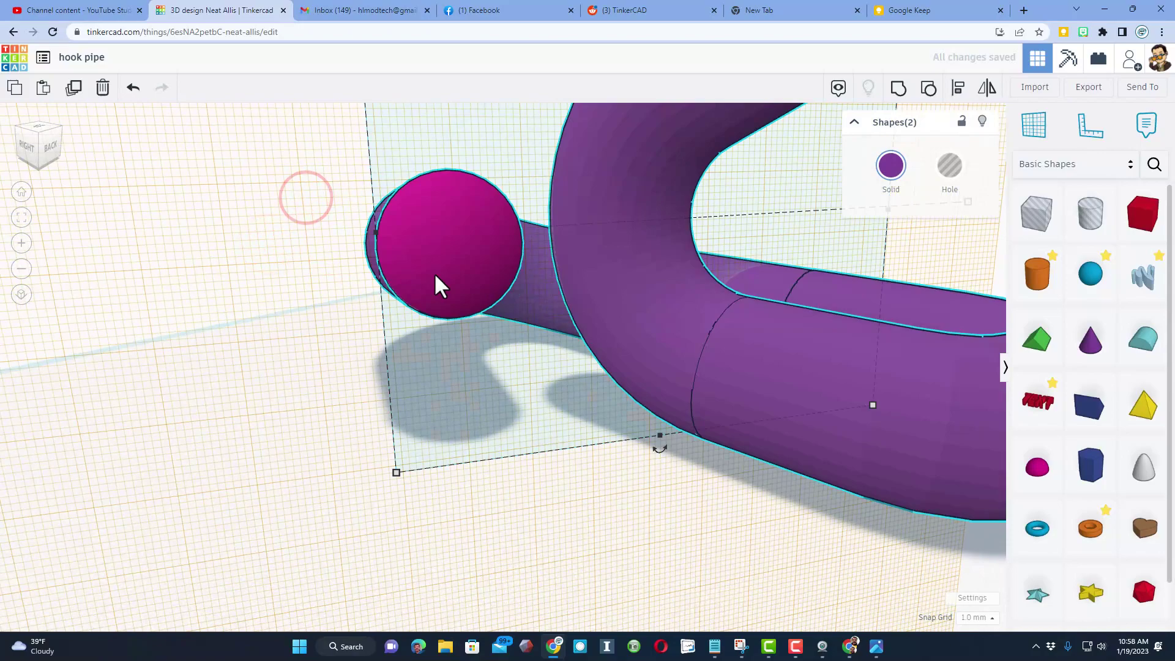
key("ctrl+g")
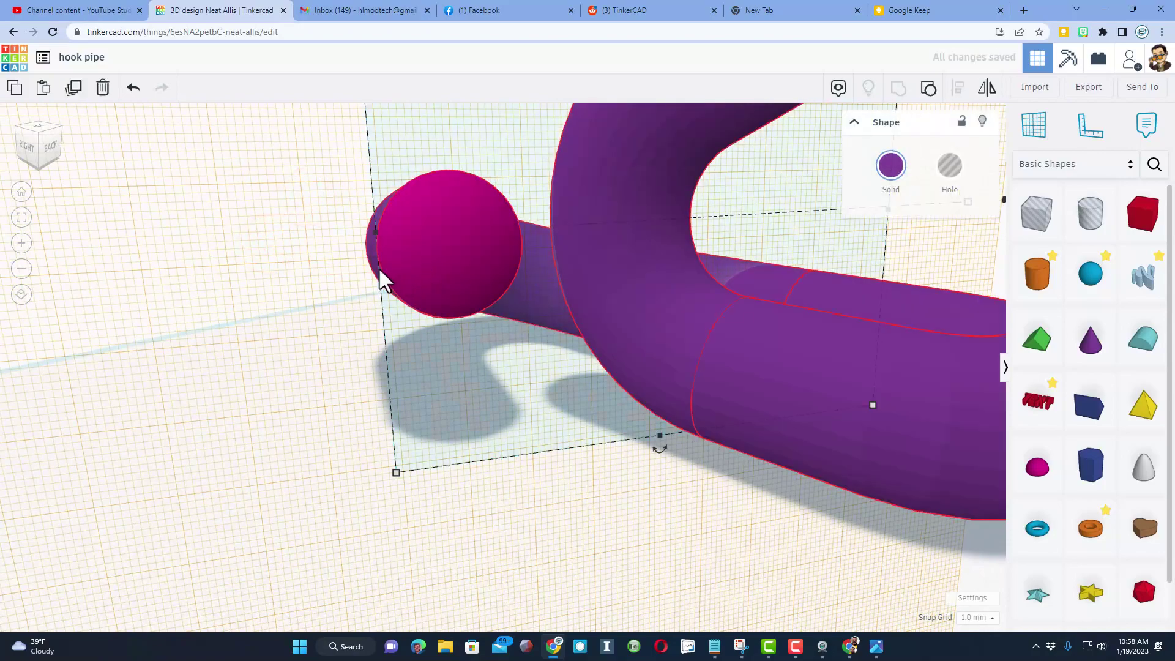
right_click_drag(380, 275, 589, 332)
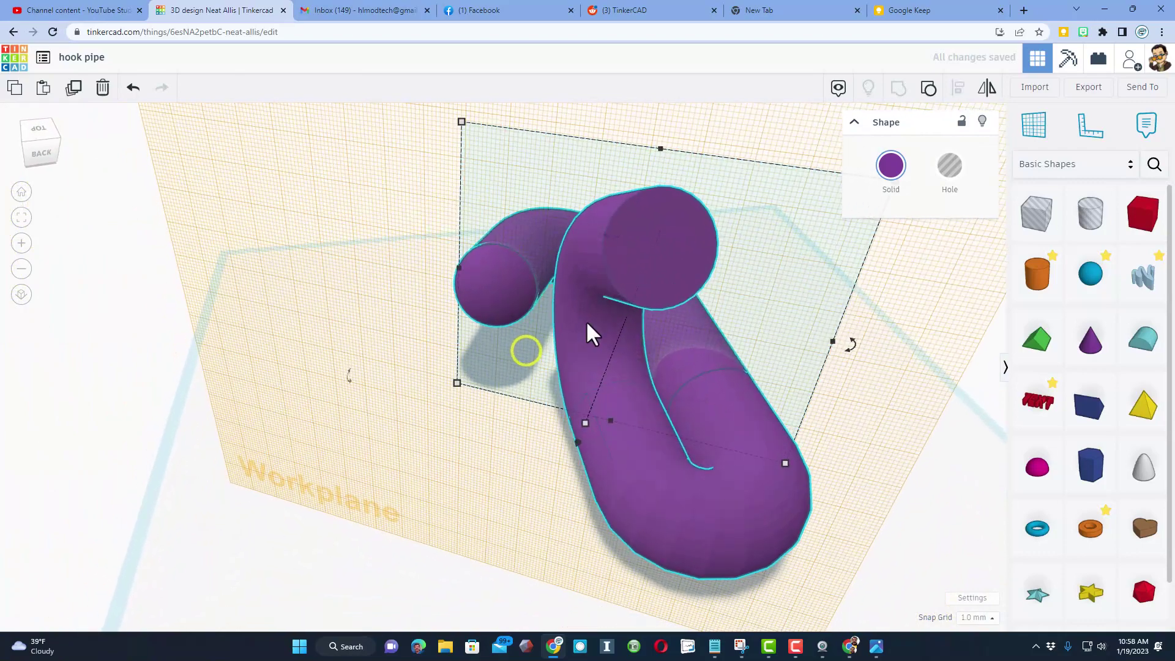
- Place a half sphere on the other pipe end, fine-positioning it with a 0.1 mm snap grid
key("w")
left_click(673, 276)
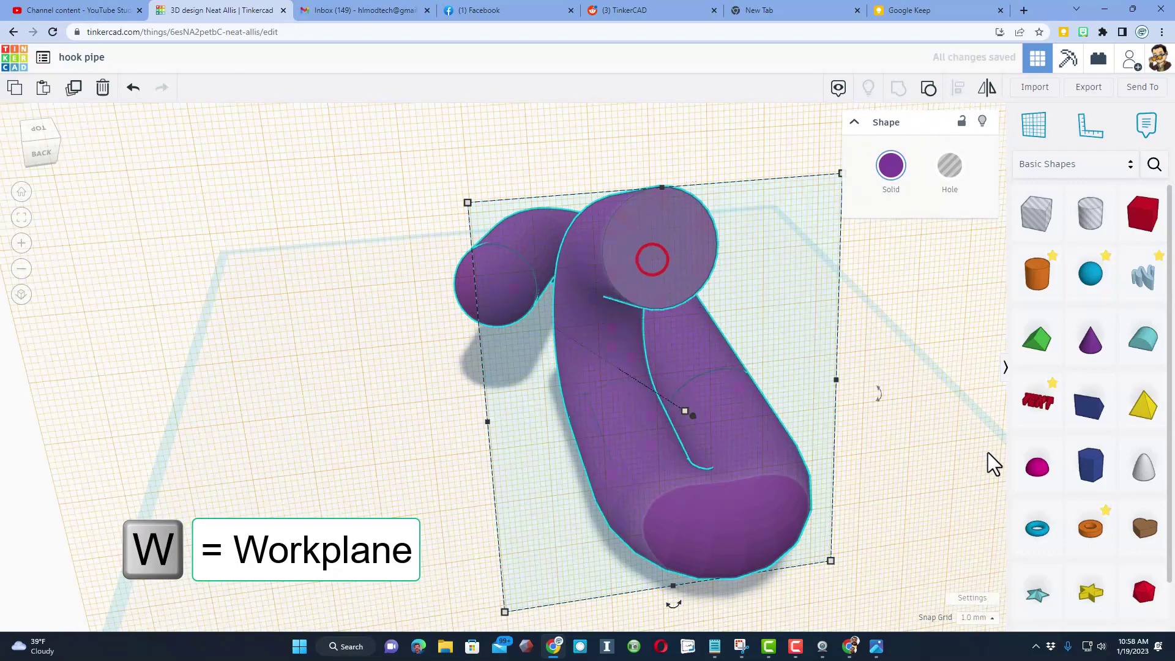
left_click_drag(1044, 480, 658, 264)
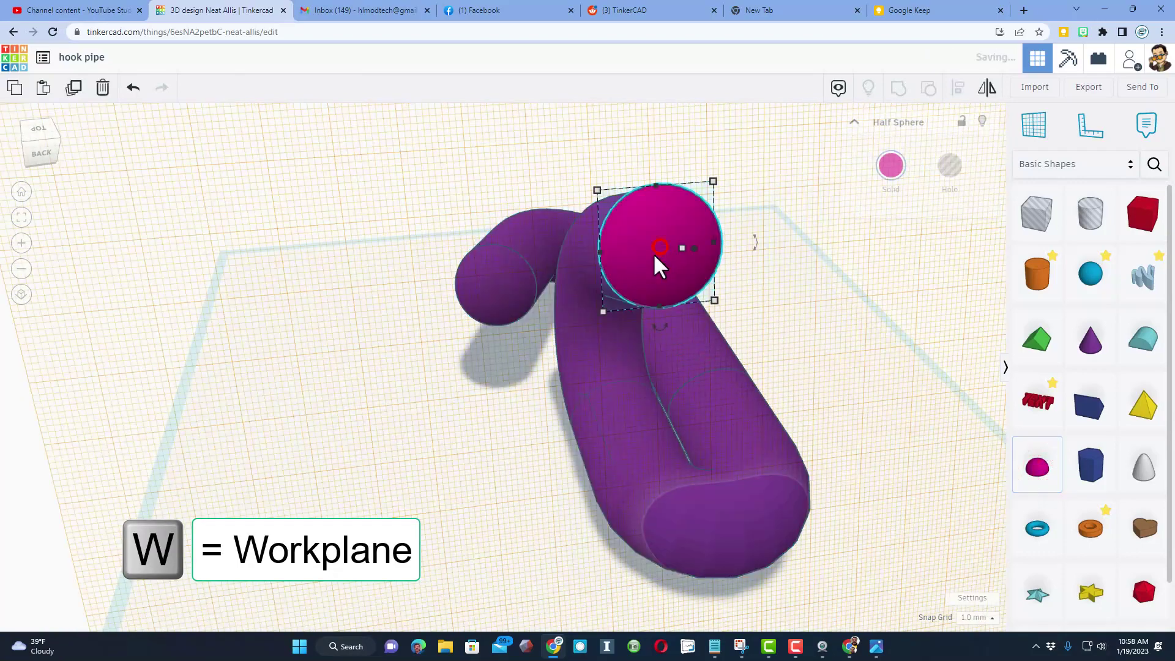
key("f")
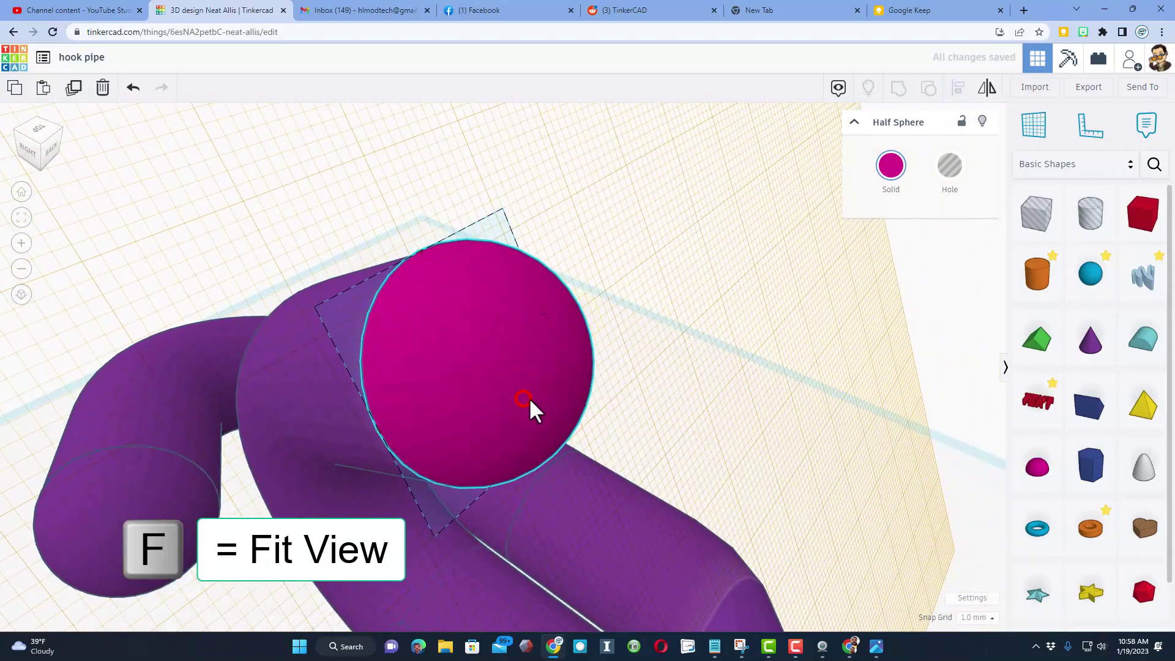
left_click_drag(529, 398, 525, 403)
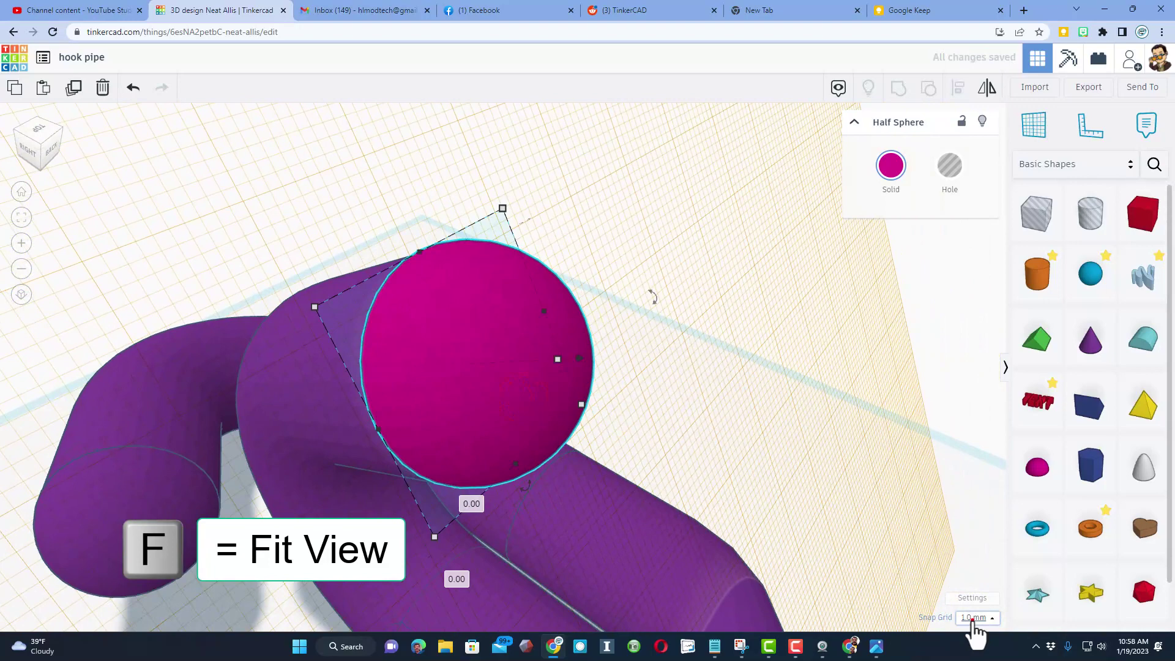
left_click(974, 619)
left_click(976, 497)
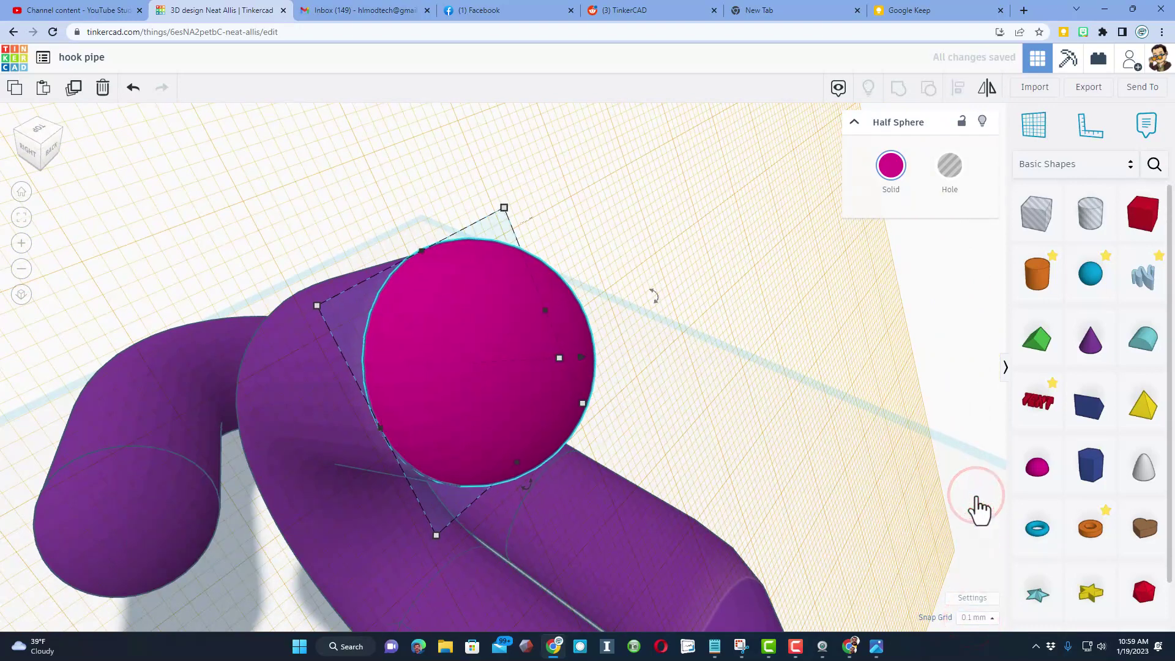
key("Right")
key("Right")
key("Right")
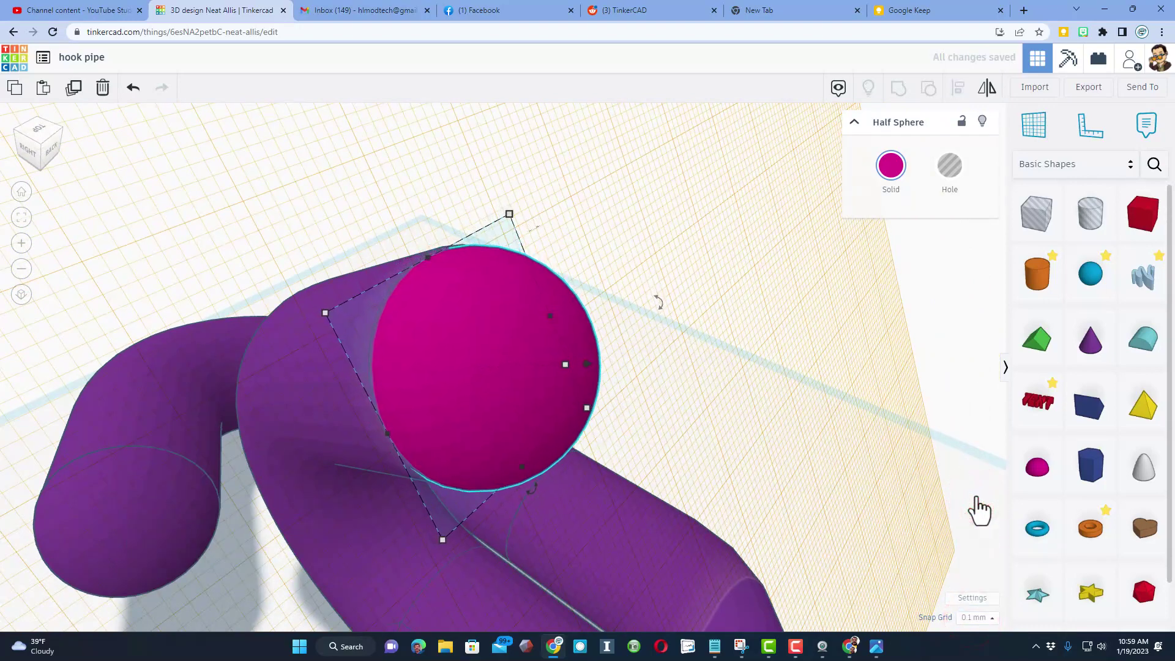
- Group the second half sphere with the hook
right_click_drag(977, 510, 564, 415)
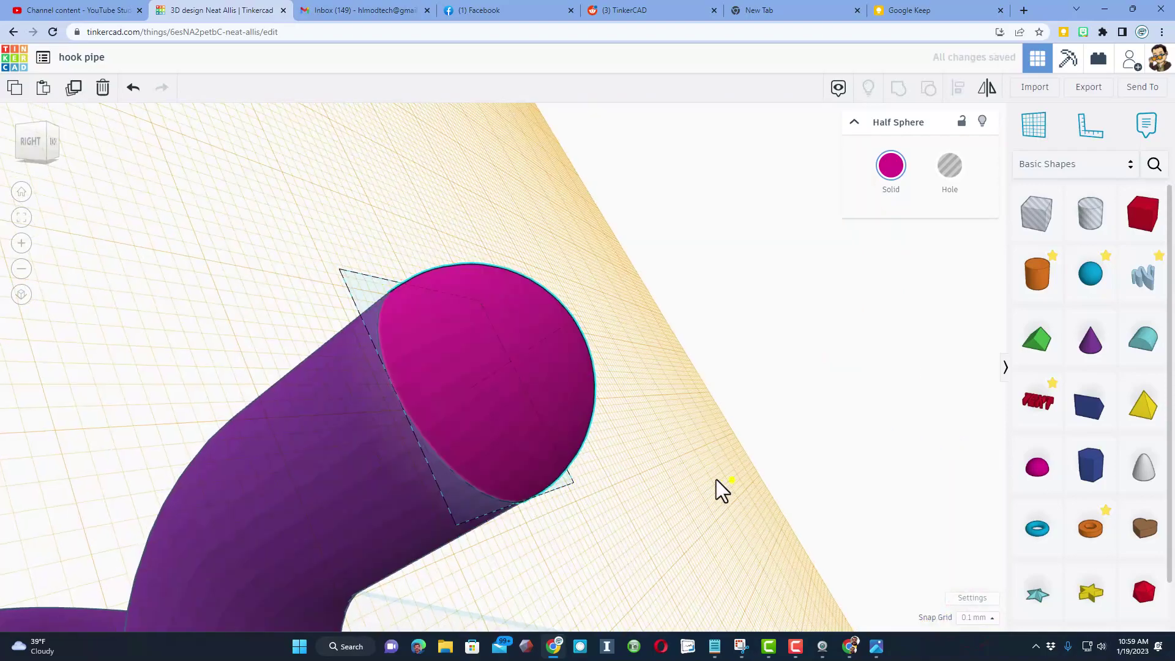
right_click_drag(718, 488, 517, 422)
left_click_drag(397, 279, 668, 420)
key("ctrl+g")
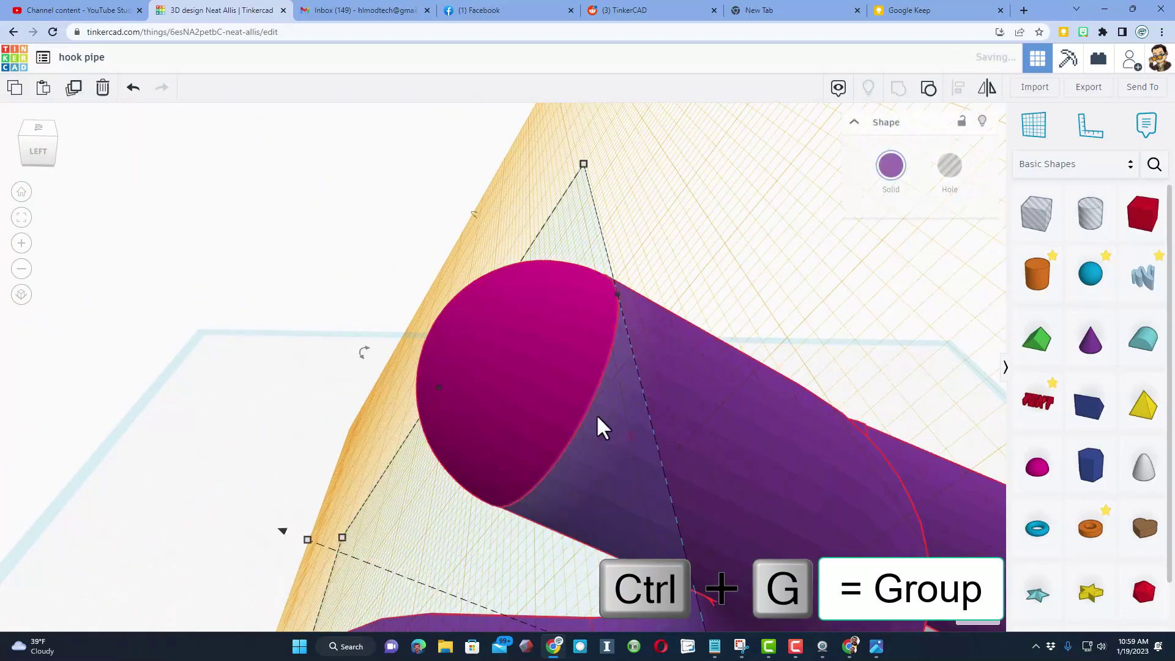
right_click_drag(532, 414, 595, 480)
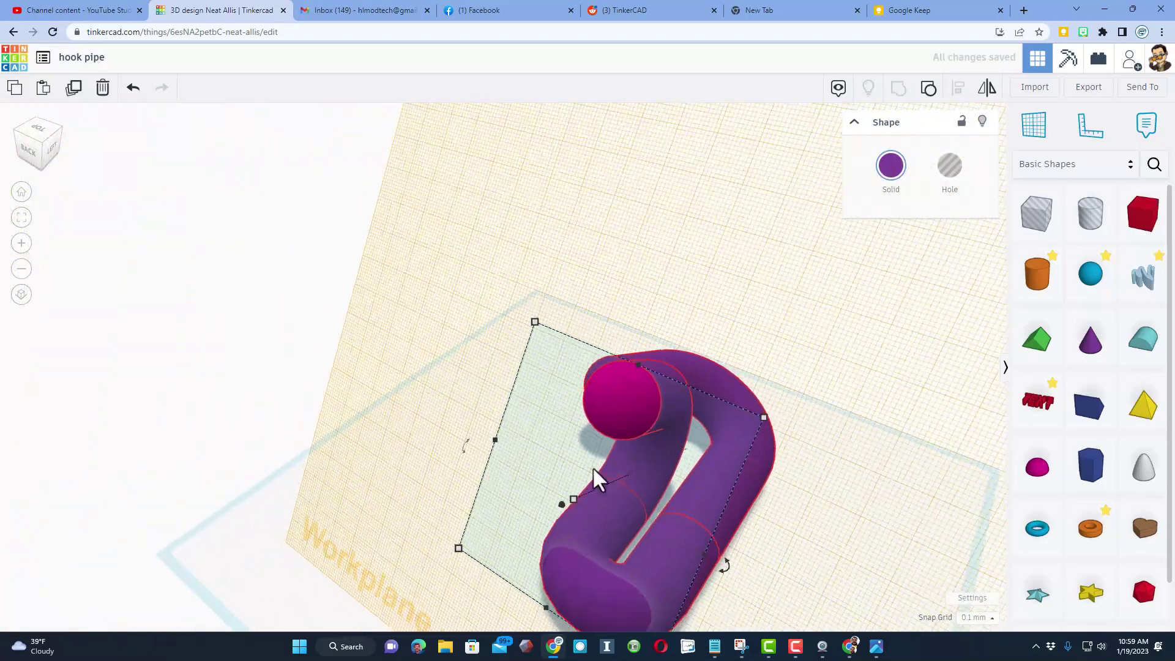
- Place a box hole under the hook, widen it across the hook, and set its height to 3
right_click_drag(472, 498, 537, 519)
right_click_drag(461, 516, 482, 585)
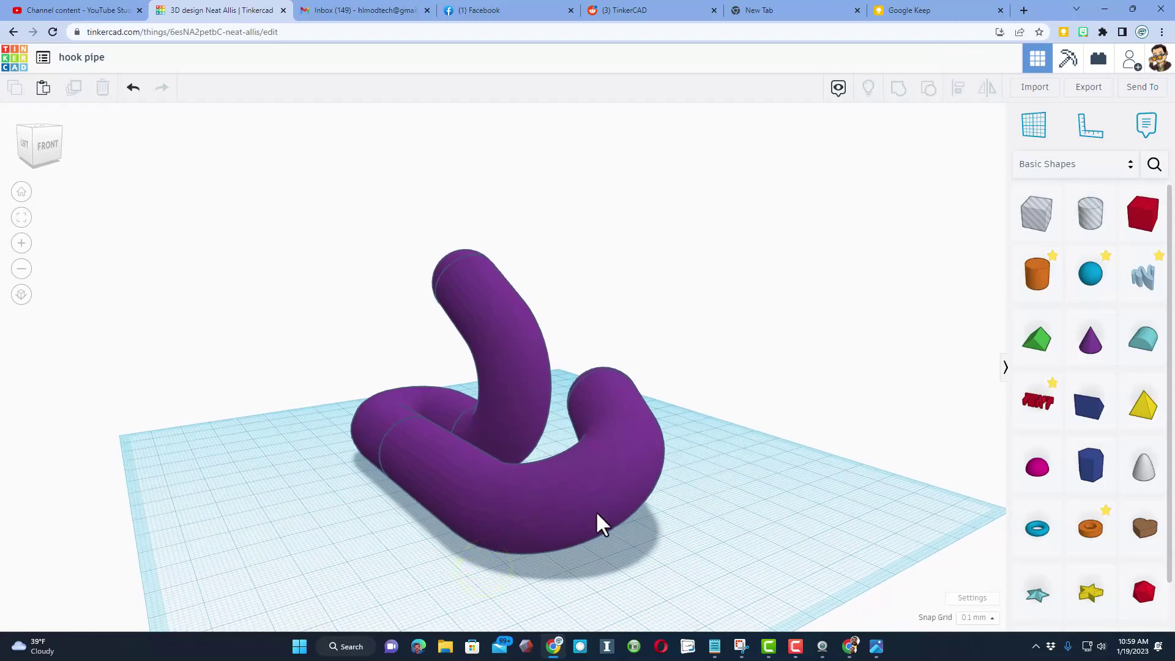
right_click_drag(598, 514, 636, 529)
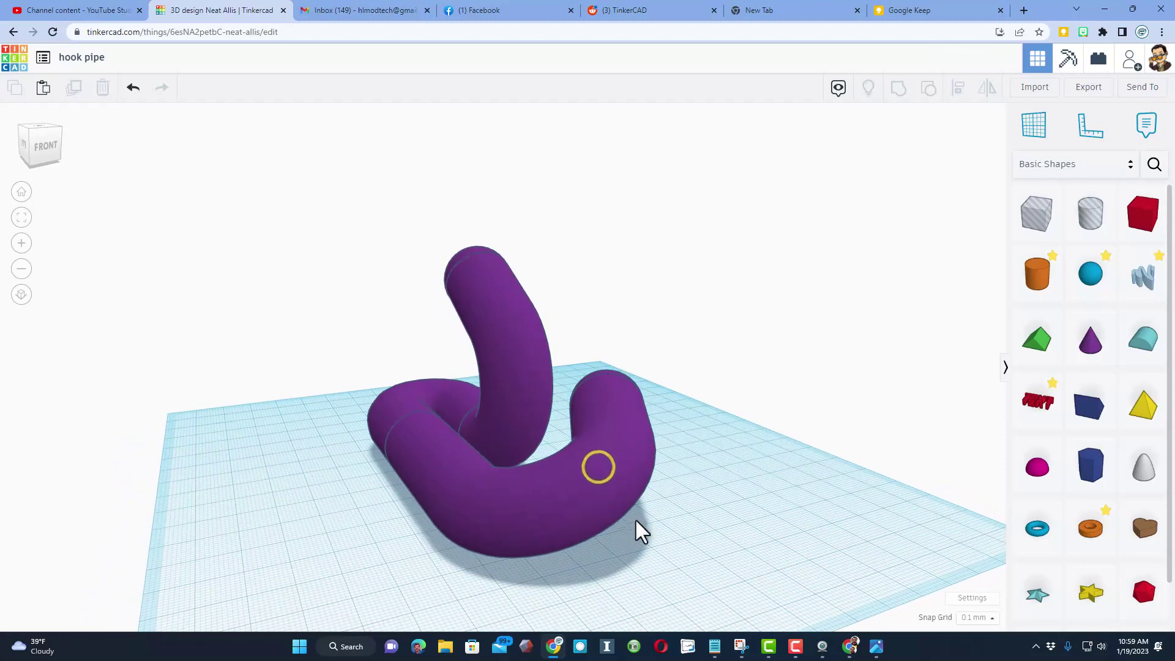
left_click_drag(1036, 214, 435, 523)
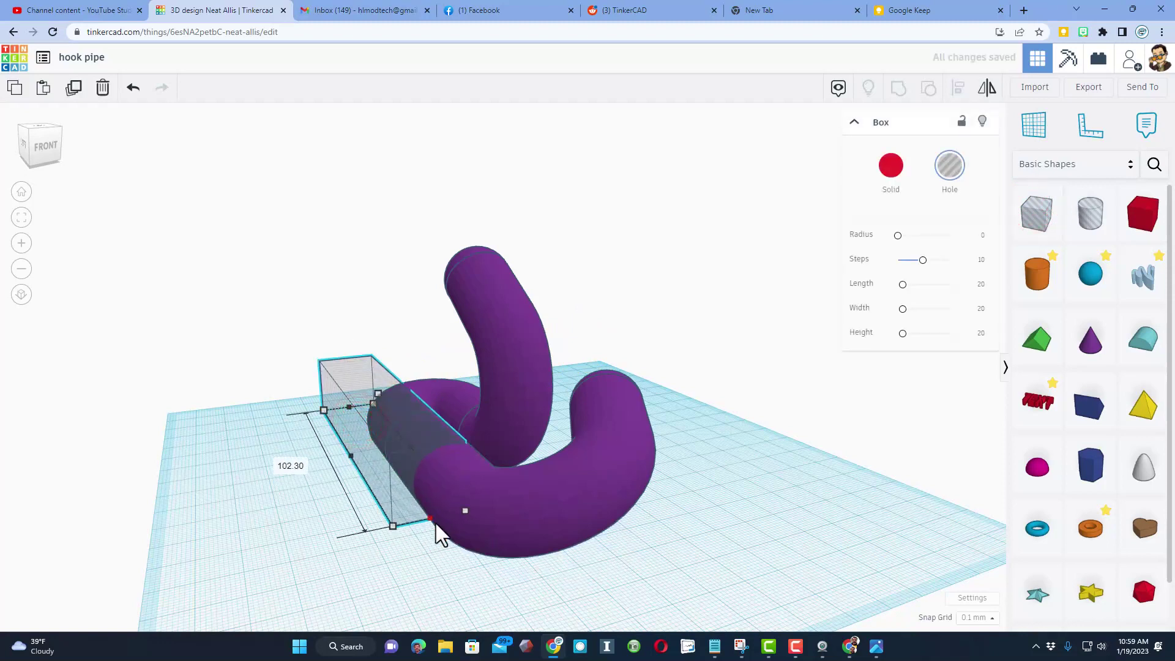
left_click_drag(426, 463, 550, 420)
left_click(533, 429)
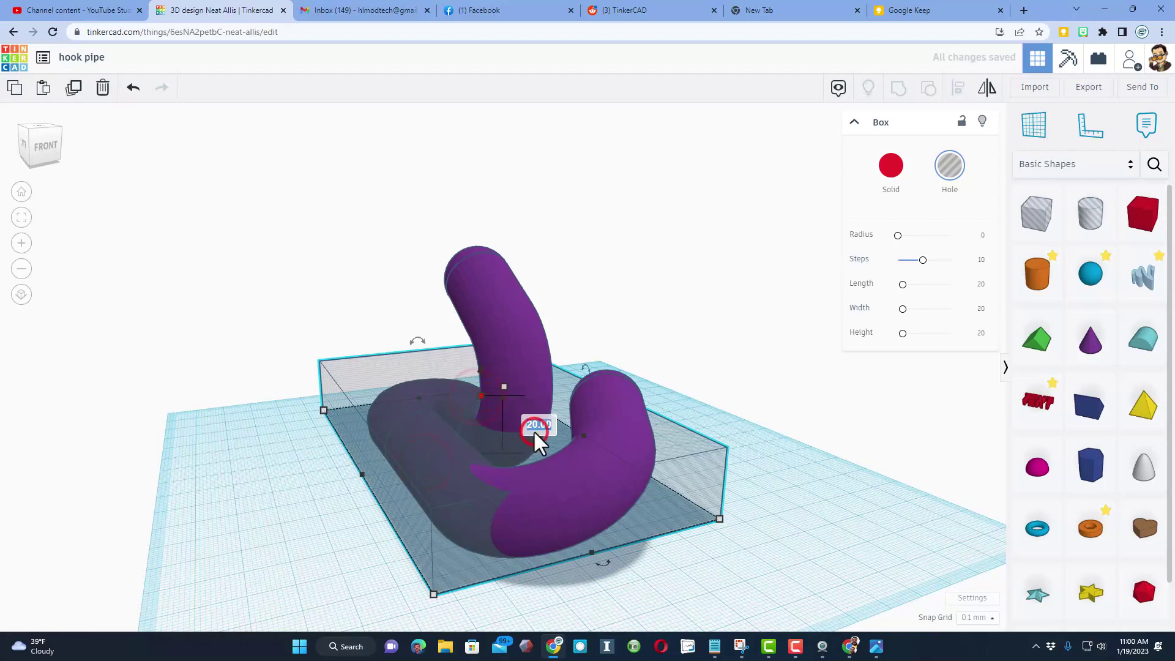
type("3")
key("Return")
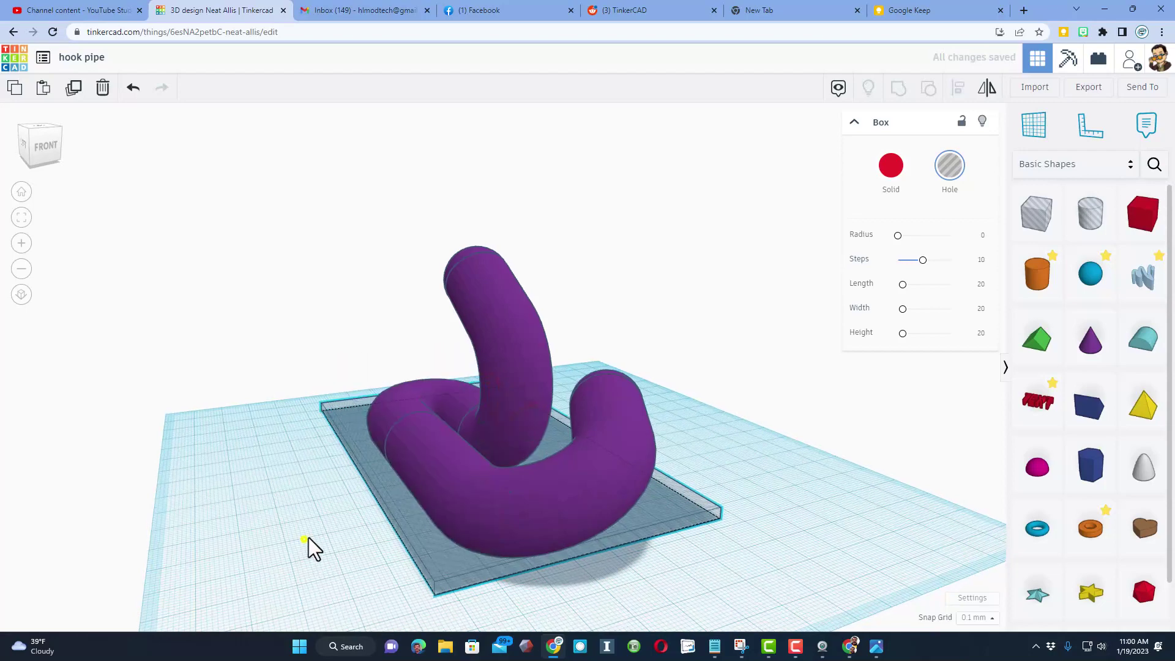
- Group the hole box with the hook to trim its underside flat
right_click_drag(308, 537, 333, 517)
left_click(322, 518)
left_click_drag(276, 369, 490, 537)
key("ctrl+g")
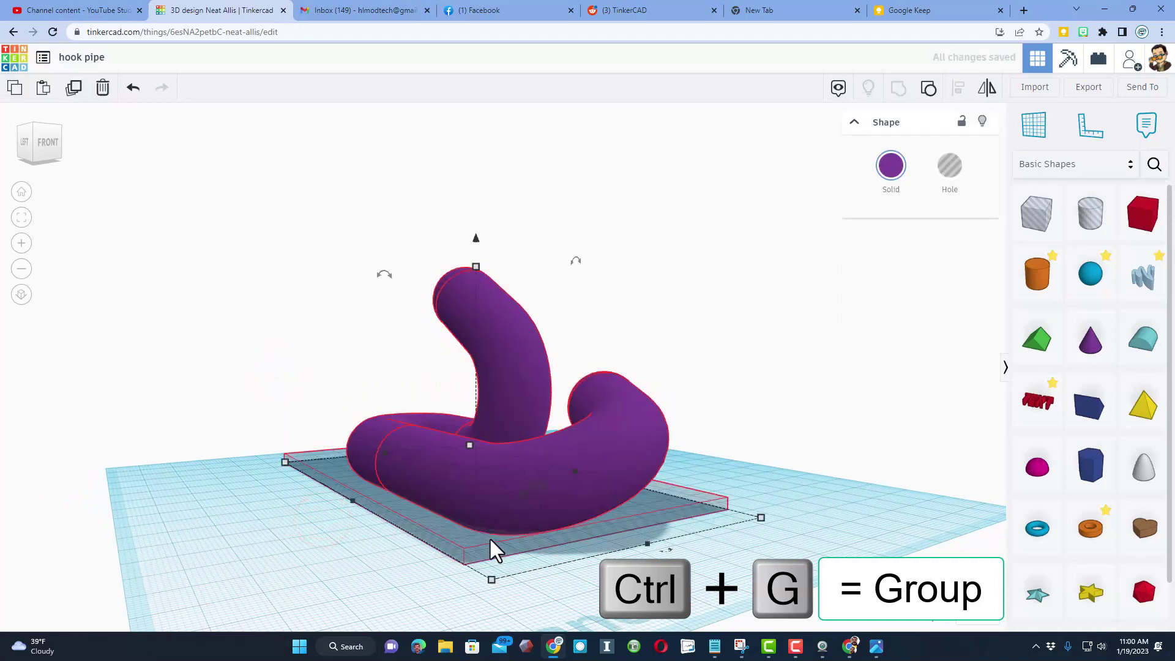
right_click_drag(475, 490, 472, 498)
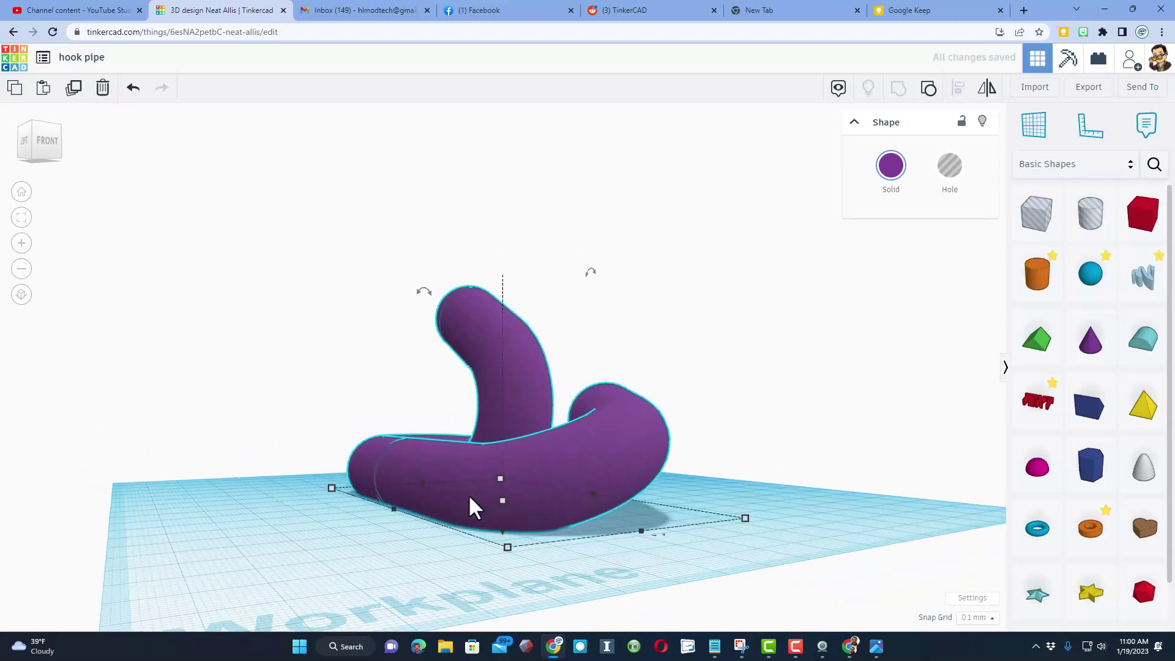
- Place a Cone beside the hook and set its Top Radius to 1
left_click(551, 549)
right_click_drag(495, 571, 424, 563)
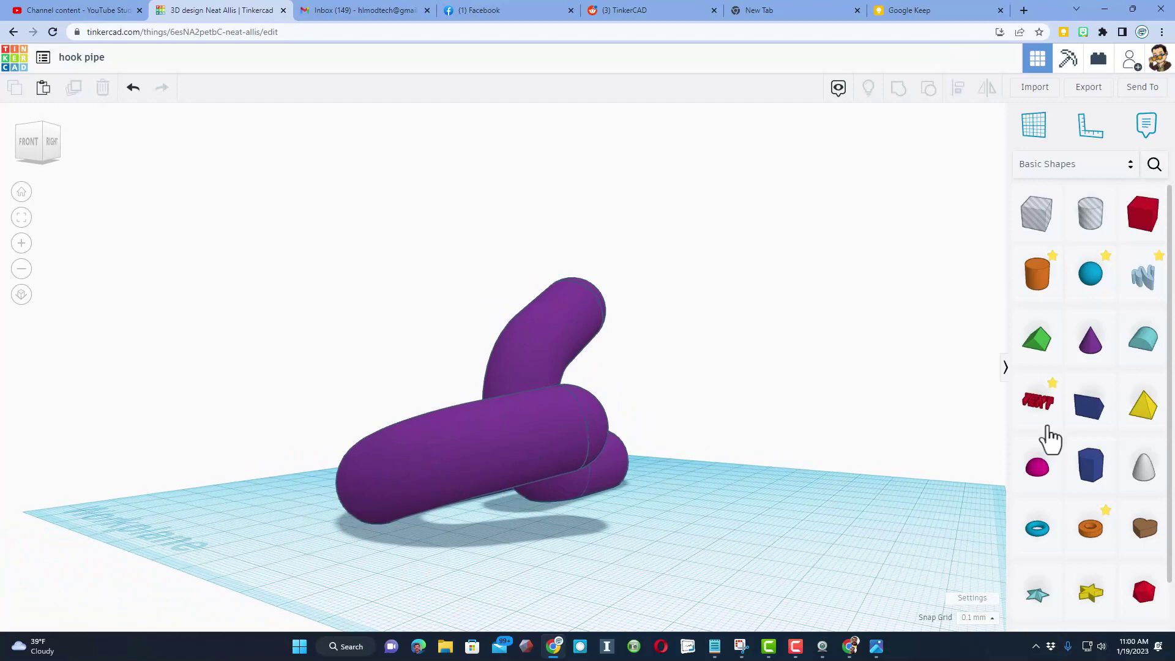
left_click_drag(1080, 361, 660, 510)
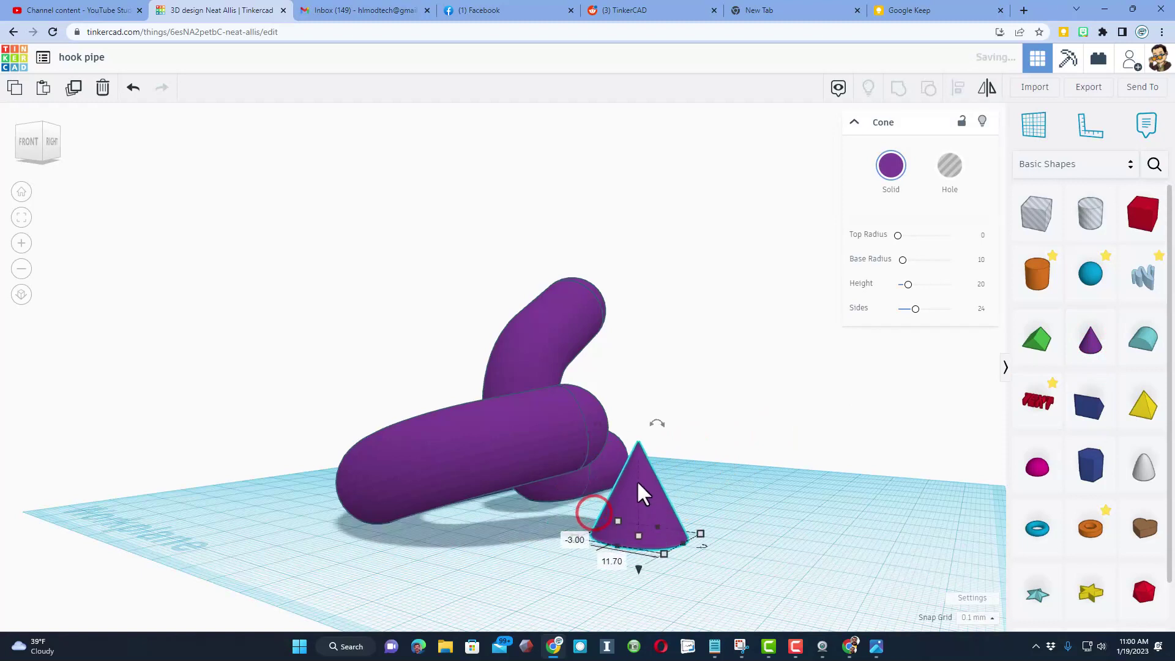
left_click(979, 236)
type("1")
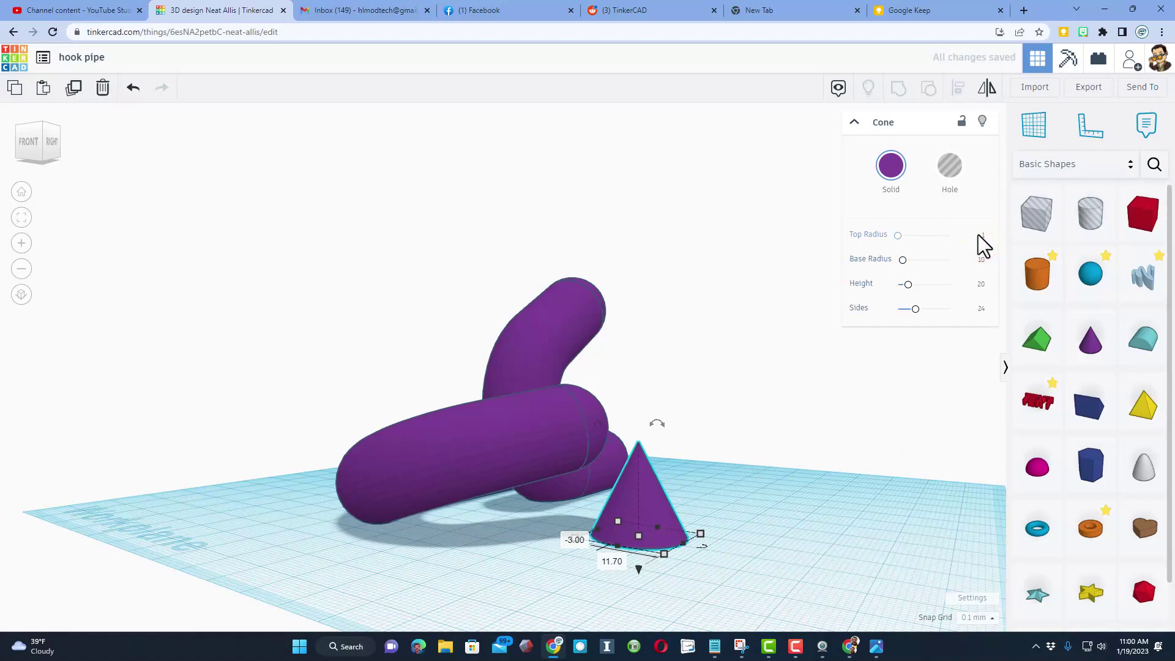
key("Return")
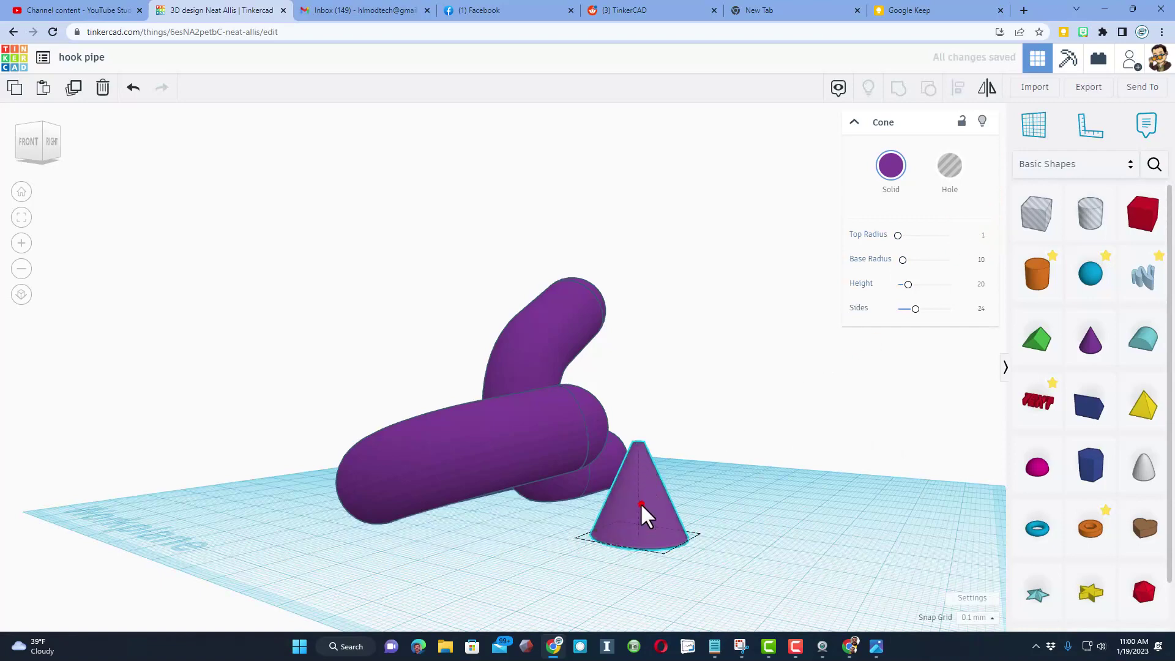
- Resize the cone so its thin tip reaches up to 14.30 under the pipe
right_click_drag(668, 478, 630, 487)
left_click_drag(627, 475, 624, 503)
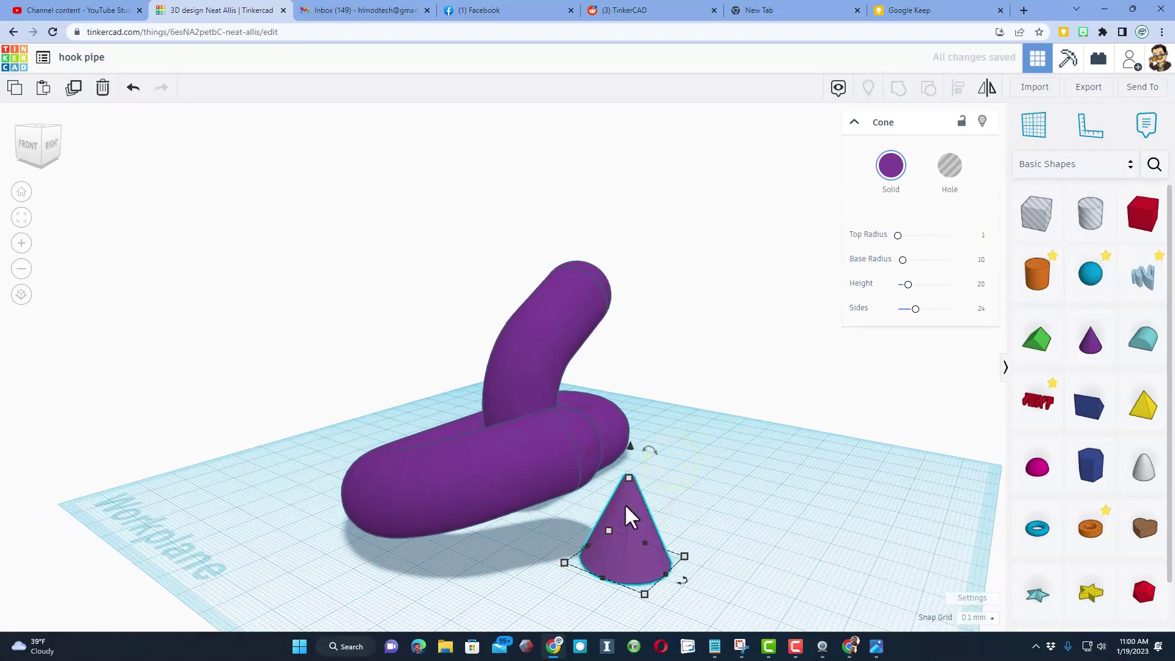
mouse_move(624, 502)
right_mouse_down()
mouse_move(670, 509)
mouse_move(616, 508)
right_mouse_up()
left_click_drag(619, 512, 512, 354)
scroll(611, 571, "up", 5)
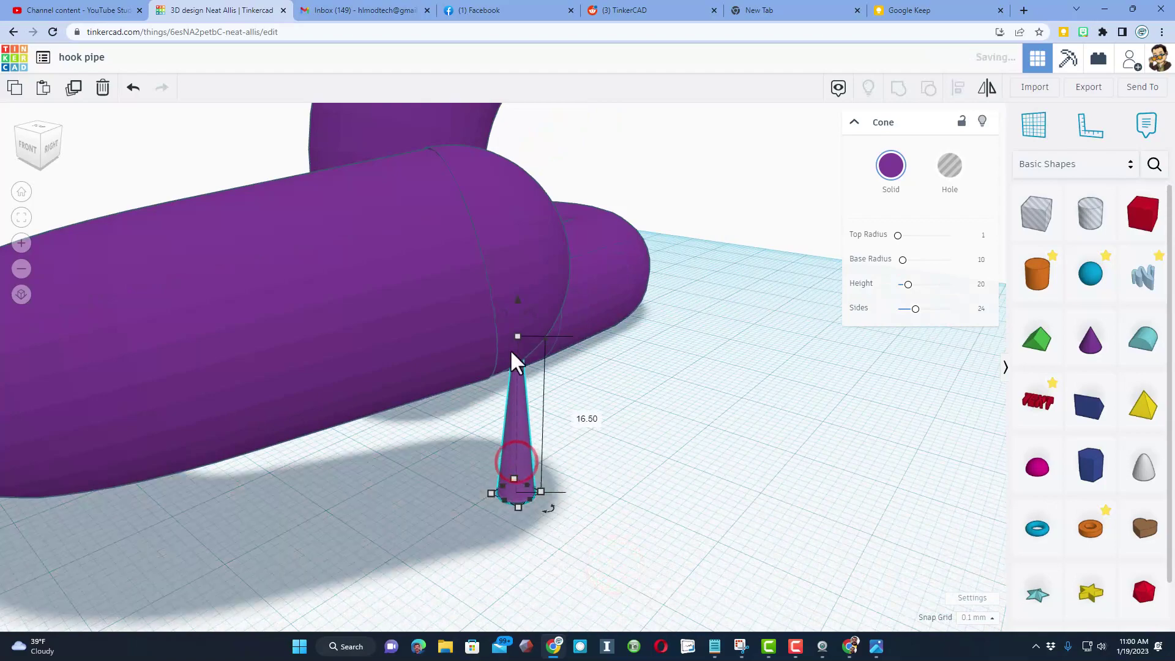
right_click_drag(512, 353, 480, 327)
left_click_drag(477, 316, 482, 343)
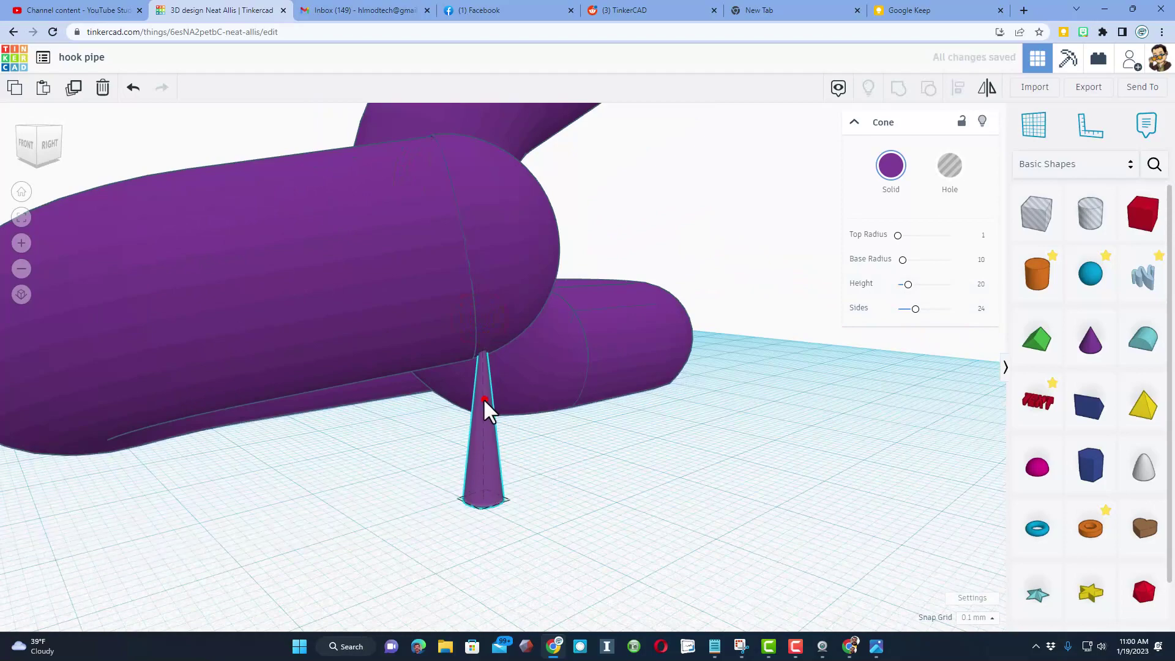
- Nudge the cone under the pipe, duplicate it, and shift the copy alongside
left_click(413, 462)
right_click_drag(491, 440, 518, 455)
left_click(516, 456)
key("Left")
key("Left")
key("Left")
key("Left")
key("Left")
key("Left")
key("Left")
key("Left")
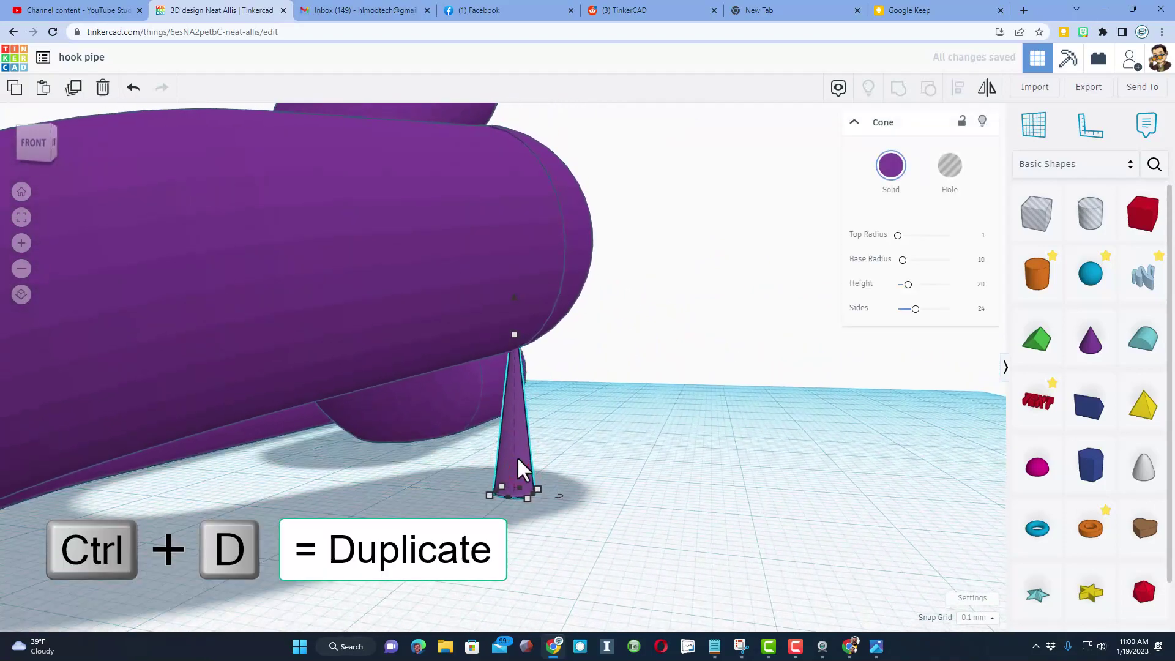
key("ctrl+d")
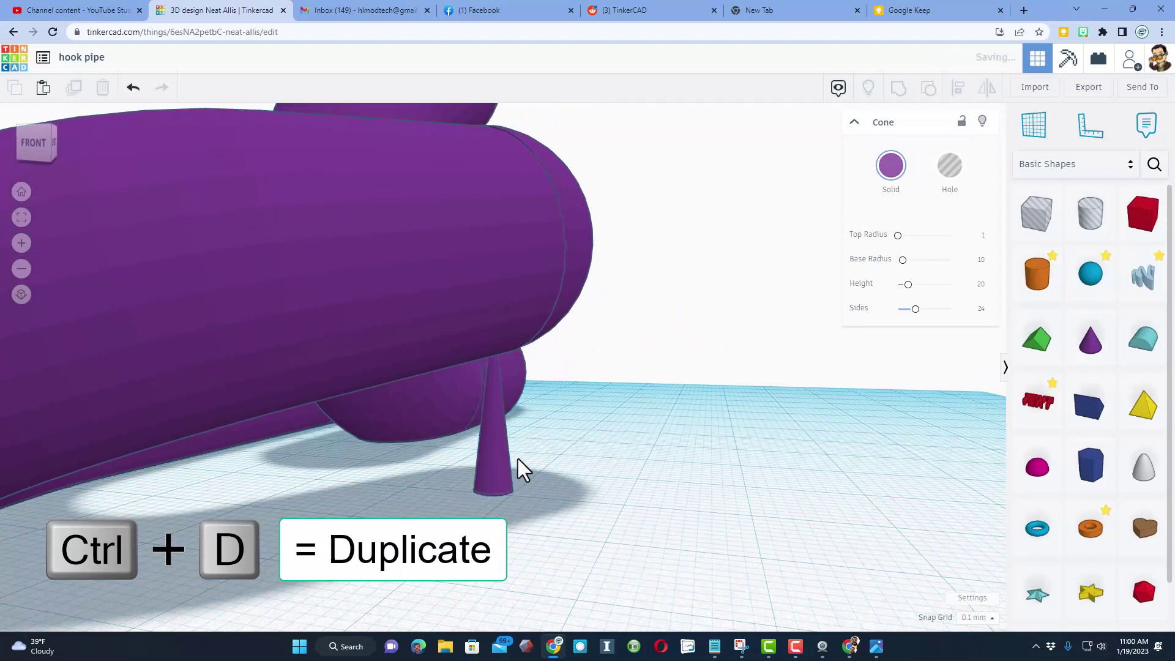
key("Right")
key("Right")
key("Right")
key("Right")
key("Right")
key("Right")
key("Right")
key("Right")
key("Right")
key("Right")
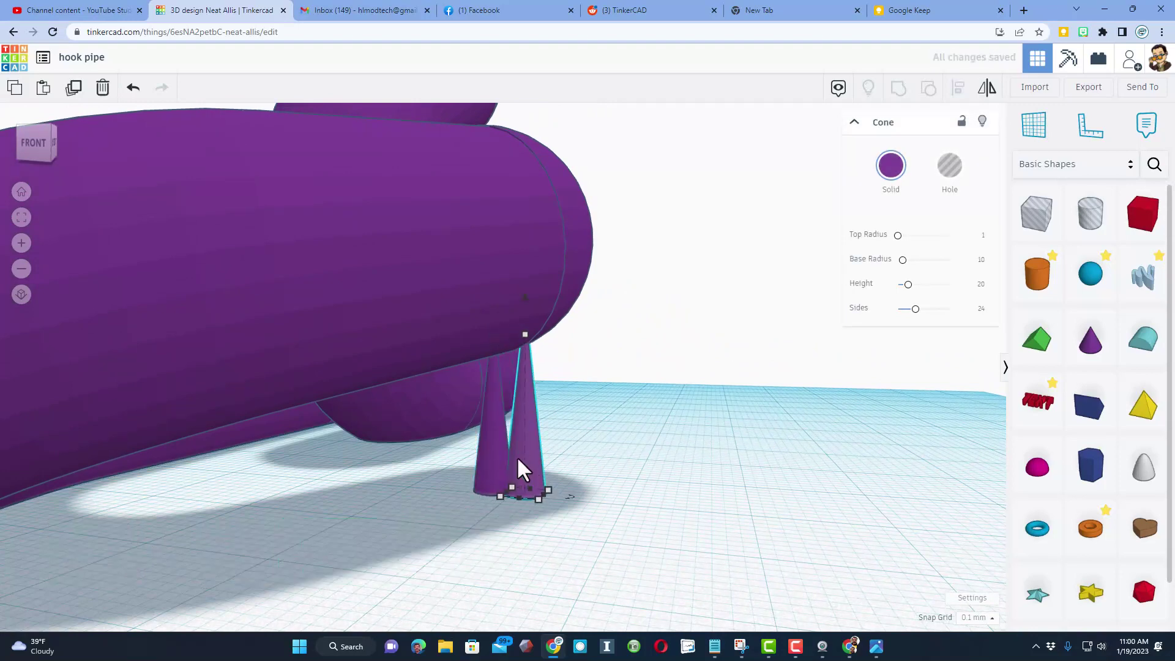
key("Right")
key("Right")
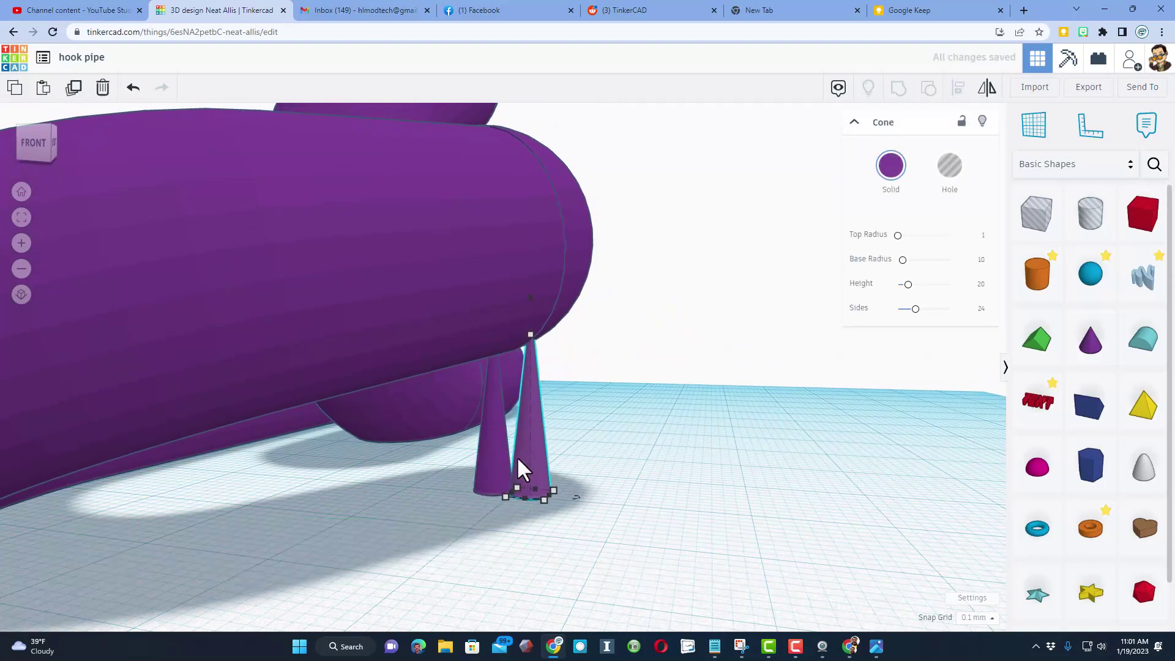
left_click(490, 458)
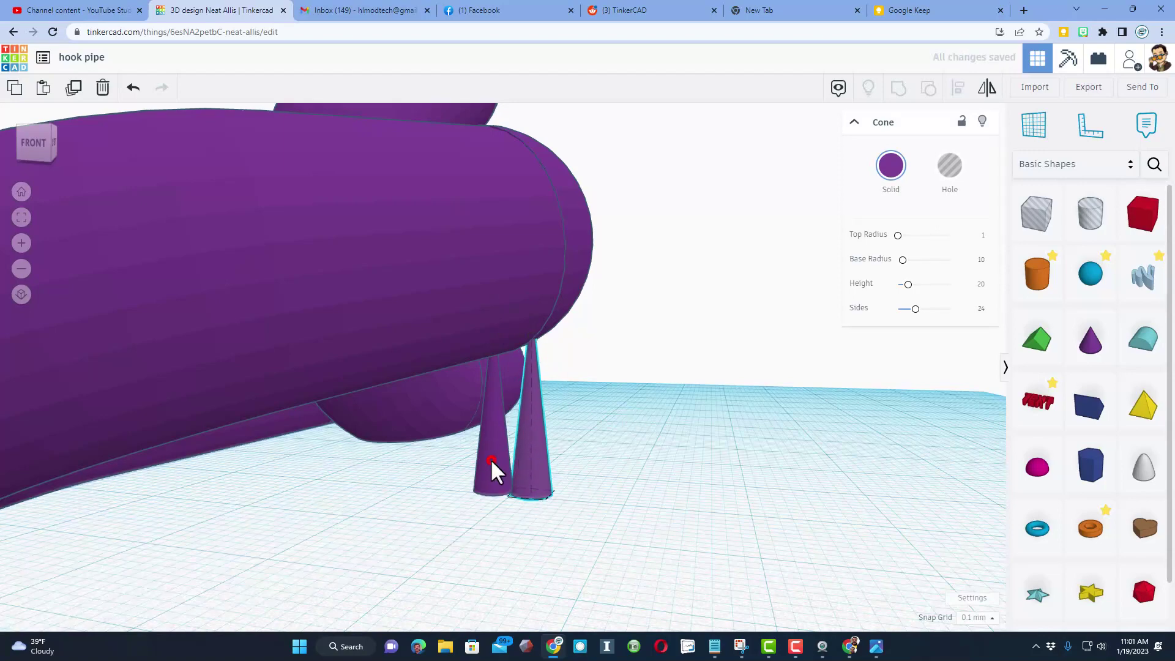